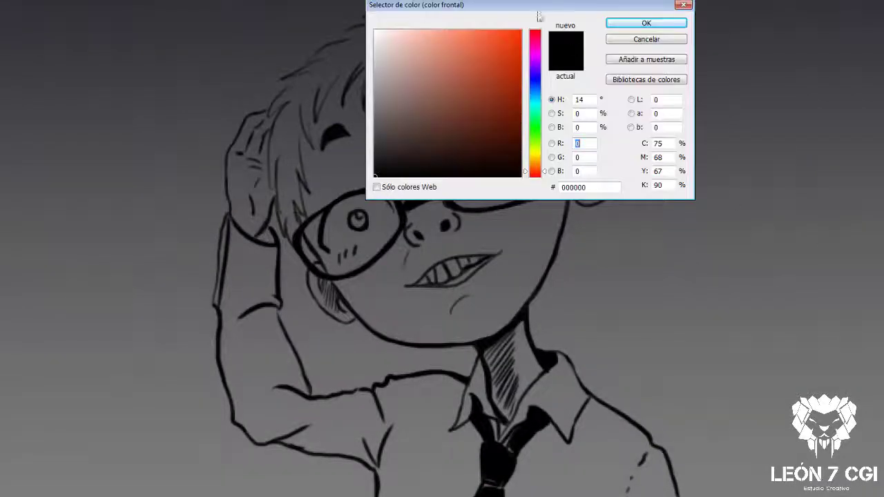
# - Pick a light grey foreground colour and paint it over the boy's right cheek
pyautogui.moveTo(493, 69)
pyautogui.mouseDown()
pyautogui.moveTo(427, 30)
pyautogui.moveTo(408, 32)
pyautogui.mouseUp()
pyautogui.press('Return')
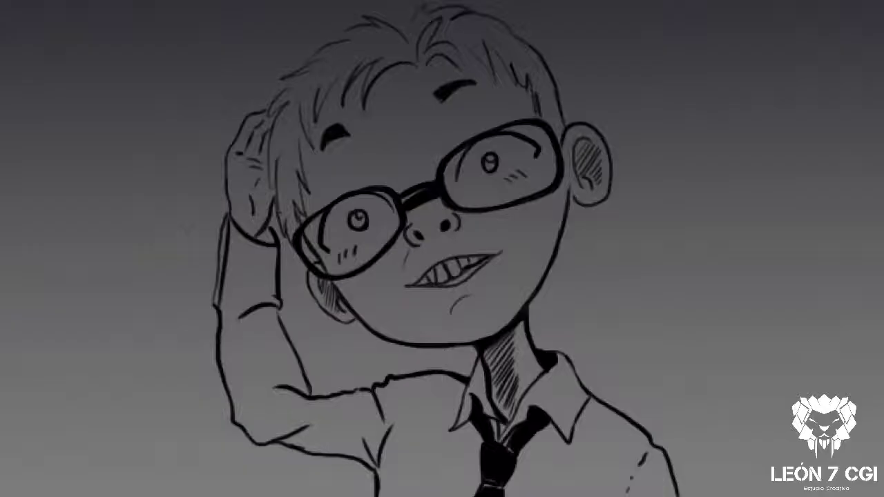
pyautogui.moveTo(377, 114); pyautogui.dragTo(366, 95)
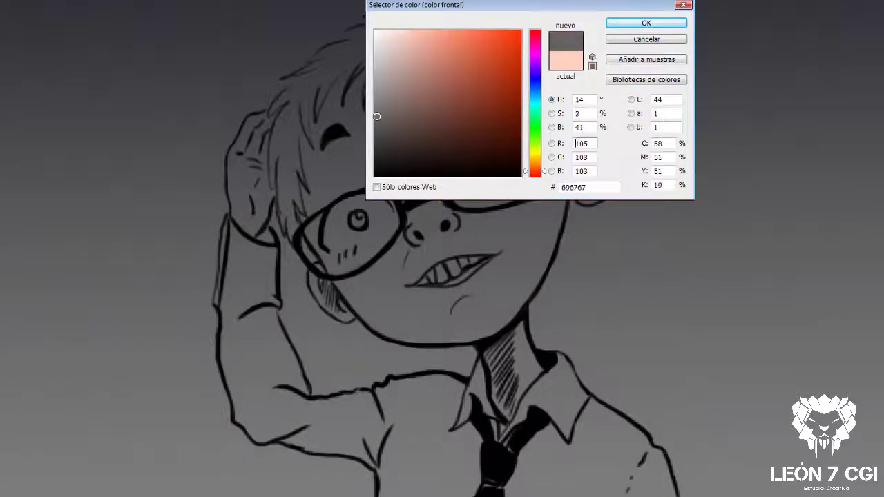
pyautogui.press('Return')
pyautogui.moveTo(495, 153)
pyautogui.mouseDown()
pyautogui.moveTo(499, 212)
pyautogui.moveTo(525, 276)
pyautogui.moveTo(553, 180)
pyautogui.mouseUp()
# - Set the brush hardness and paint light grey over the jaw, cheeks, forehead and nose
pyautogui.rightClick(539, 242)
pyautogui.moveTo(546, 241); pyautogui.dragTo(630, 257)
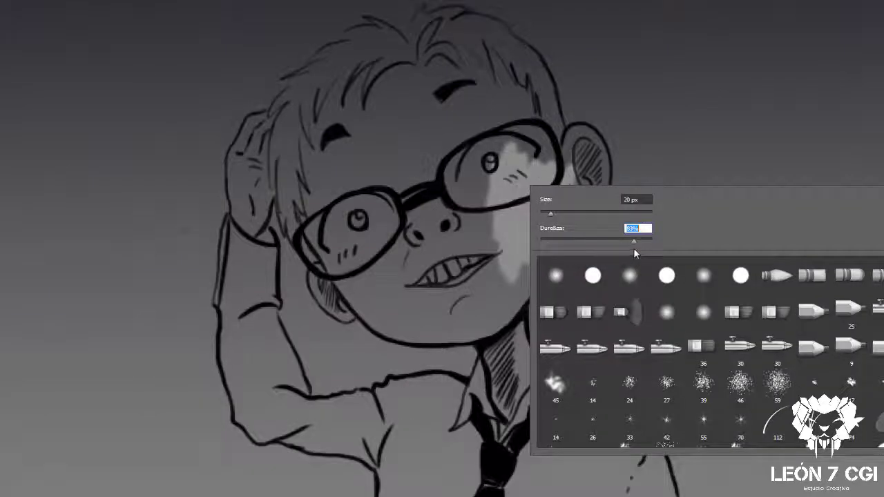
pyautogui.press('Return')
pyautogui.moveTo(511, 290)
pyautogui.mouseDown()
pyautogui.moveTo(552, 214)
pyautogui.moveTo(574, 147)
pyautogui.moveTo(594, 194)
pyautogui.moveTo(587, 200)
pyautogui.moveTo(569, 138)
pyautogui.mouseUp()
pyautogui.moveTo(539, 103)
pyautogui.mouseDown()
pyautogui.moveTo(449, 138)
pyautogui.moveTo(377, 207)
pyautogui.mouseUp()
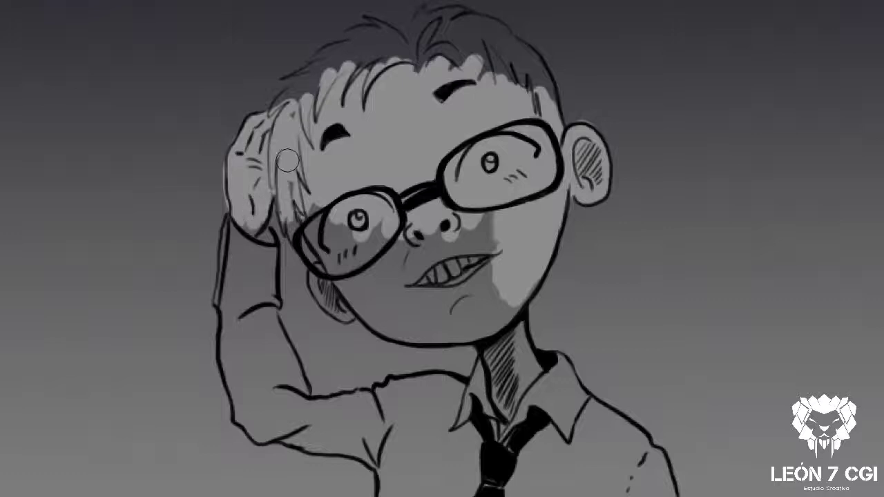
pyautogui.moveTo(312, 210)
pyautogui.mouseDown()
pyautogui.moveTo(335, 255)
pyautogui.moveTo(386, 283)
pyautogui.moveTo(511, 292)
pyautogui.moveTo(507, 311)
pyautogui.moveTo(398, 324)
pyautogui.moveTo(359, 297)
pyautogui.moveTo(332, 297)
pyautogui.moveTo(323, 269)
pyautogui.mouseUp()
pyautogui.moveTo(508, 108)
pyautogui.mouseDown()
pyautogui.moveTo(529, 76)
pyautogui.moveTo(546, 94)
pyautogui.moveTo(476, 31)
pyautogui.moveTo(460, 49)
pyautogui.moveTo(335, 80)
pyautogui.moveTo(290, 111)
pyautogui.mouseUp()
# - Paint light grey along the hairline and over the hair strands on top
pyautogui.rightClick(352, 93)
pyautogui.press('Return')
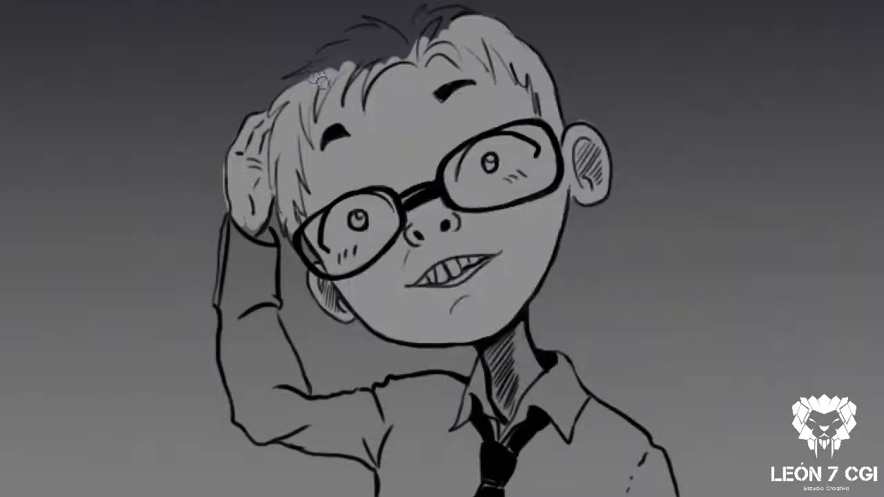
pyautogui.moveTo(325, 86)
pyautogui.mouseDown()
pyautogui.moveTo(315, 71)
pyautogui.moveTo(359, 55)
pyautogui.moveTo(324, 65)
pyautogui.moveTo(363, 76)
pyautogui.moveTo(401, 67)
pyautogui.moveTo(383, 38)
pyautogui.moveTo(345, 55)
pyautogui.moveTo(352, 31)
pyautogui.moveTo(425, 14)
pyautogui.mouseUp()
pyautogui.moveTo(428, 51)
pyautogui.mouseDown()
pyautogui.moveTo(455, 14)
pyautogui.moveTo(491, 21)
pyautogui.mouseUp()
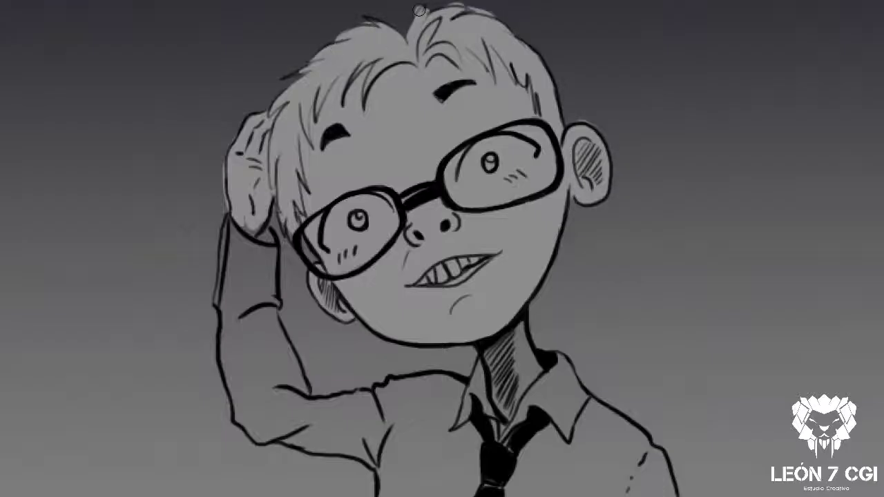
pyautogui.moveTo(517, 52); pyautogui.dragTo(539, 77)
# - Fill the raised sleeve, forearm and lower sleeve with light grey
pyautogui.moveTo(273, 235)
pyautogui.mouseDown()
pyautogui.moveTo(246, 228)
pyautogui.moveTo(225, 266)
pyautogui.mouseUp()
pyautogui.moveTo(221, 228)
pyautogui.mouseDown()
pyautogui.moveTo(220, 311)
pyautogui.moveTo(259, 328)
pyautogui.mouseUp()
pyautogui.moveTo(252, 228)
pyautogui.mouseDown()
pyautogui.moveTo(297, 387)
pyautogui.moveTo(269, 332)
pyautogui.moveTo(256, 415)
pyautogui.moveTo(231, 321)
pyautogui.mouseUp()
pyautogui.moveTo(239, 414)
pyautogui.mouseDown()
pyautogui.moveTo(259, 437)
pyautogui.moveTo(278, 423)
pyautogui.moveTo(325, 415)
pyautogui.moveTo(304, 443)
pyautogui.moveTo(366, 449)
pyautogui.moveTo(380, 421)
pyautogui.moveTo(318, 400)
pyautogui.moveTo(341, 435)
pyautogui.mouseUp()
pyautogui.moveTo(423, 381)
pyautogui.mouseDown()
pyautogui.moveTo(404, 389)
pyautogui.moveTo(396, 430)
pyautogui.moveTo(394, 421)
pyautogui.mouseUp()
pyautogui.moveTo(363, 491)
pyautogui.mouseDown()
pyautogui.moveTo(373, 456)
pyautogui.moveTo(419, 438)
pyautogui.moveTo(573, 451)
pyautogui.moveTo(606, 477)
pyautogui.moveTo(625, 464)
pyautogui.moveTo(641, 478)
pyautogui.moveTo(594, 421)
pyautogui.moveTo(556, 414)
pyautogui.moveTo(540, 393)
pyautogui.moveTo(552, 414)
pyautogui.moveTo(566, 391)
pyautogui.moveTo(532, 370)
pyautogui.moveTo(483, 415)
pyautogui.moveTo(508, 339)
pyautogui.moveTo(446, 415)
pyautogui.moveTo(387, 428)
pyautogui.moveTo(428, 401)
pyautogui.moveTo(373, 387)
pyautogui.moveTo(373, 407)
pyautogui.mouseUp()
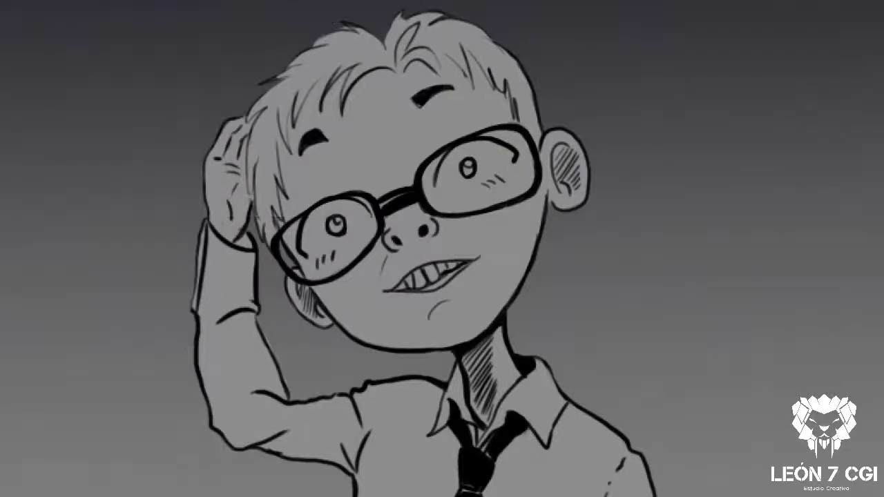
# - Fill the remaining small gap in the grey silhouette
pyautogui.rightClick(457, 12)
pyautogui.press('Escape')
pyautogui.rightClick(393, 116)
pyautogui.press('Escape')
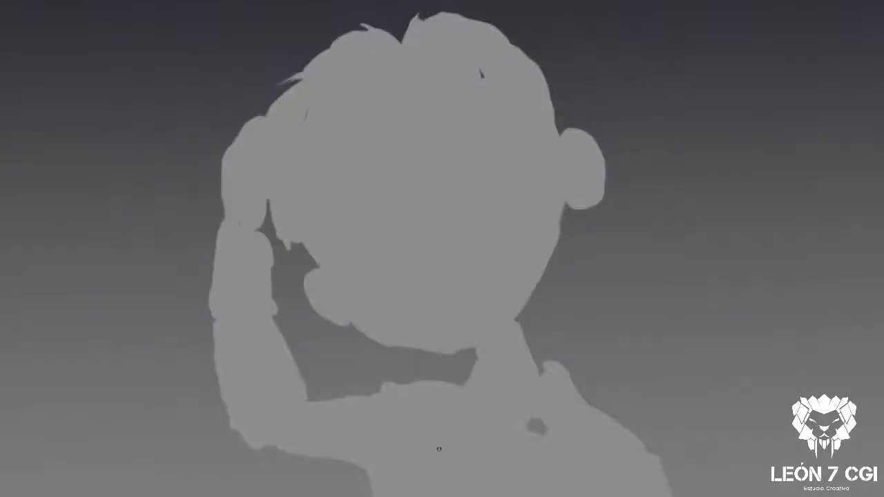
pyautogui.moveTo(533, 435); pyautogui.dragTo(545, 438)
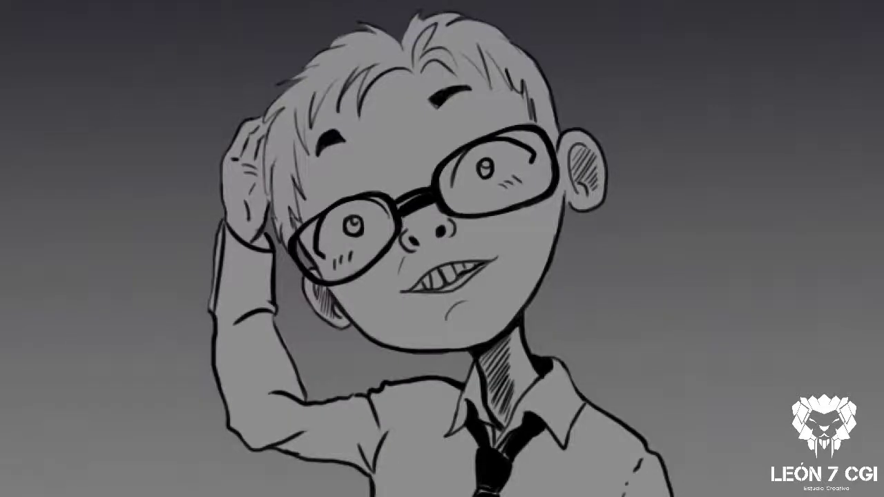
# - Set a pale pink foreground colour and adjust the brush for skin painting
pyautogui.click(409, 28)
pyautogui.click(402, 28)
pyautogui.click(644, 22)
pyautogui.rightClick(442, 161)
pyautogui.press('Return')
pyautogui.click(409, 315)
# - Paint pale pink over the chin, cheek and forehead, adding darker grey strokes along the hairline
pyautogui.moveTo(497, 245)
pyautogui.mouseDown()
pyautogui.moveTo(521, 297)
pyautogui.moveTo(573, 173)
pyautogui.moveTo(508, 228)
pyautogui.moveTo(477, 221)
pyautogui.moveTo(532, 152)
pyautogui.moveTo(547, 154)
pyautogui.moveTo(452, 193)
pyautogui.moveTo(484, 207)
pyautogui.moveTo(546, 166)
pyautogui.moveTo(503, 188)
pyautogui.moveTo(484, 276)
pyautogui.moveTo(476, 332)
pyautogui.moveTo(504, 387)
pyautogui.moveTo(530, 384)
pyautogui.moveTo(504, 415)
pyautogui.moveTo(490, 359)
pyautogui.moveTo(414, 342)
pyautogui.moveTo(487, 359)
pyautogui.moveTo(414, 318)
pyautogui.moveTo(408, 221)
pyautogui.moveTo(332, 318)
pyautogui.moveTo(322, 275)
pyautogui.moveTo(366, 183)
pyautogui.moveTo(356, 188)
pyautogui.moveTo(424, 216)
pyautogui.mouseUp()
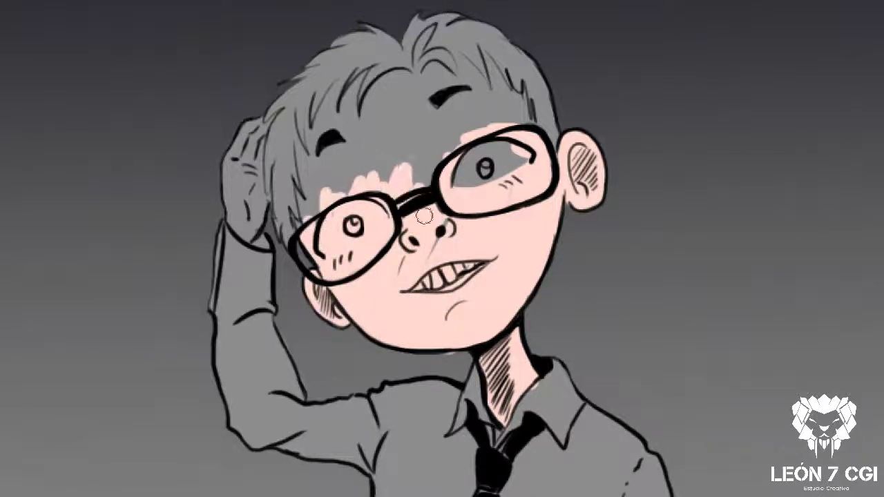
pyautogui.moveTo(415, 180)
pyautogui.mouseDown()
pyautogui.moveTo(352, 139)
pyautogui.moveTo(311, 208)
pyautogui.moveTo(304, 158)
pyautogui.moveTo(335, 146)
pyautogui.moveTo(345, 76)
pyautogui.moveTo(366, 121)
pyautogui.moveTo(389, 94)
pyautogui.moveTo(442, 69)
pyautogui.moveTo(395, 178)
pyautogui.moveTo(456, 97)
pyautogui.moveTo(519, 118)
pyautogui.moveTo(487, 52)
pyautogui.moveTo(460, 69)
pyautogui.moveTo(480, 90)
pyautogui.mouseUp()
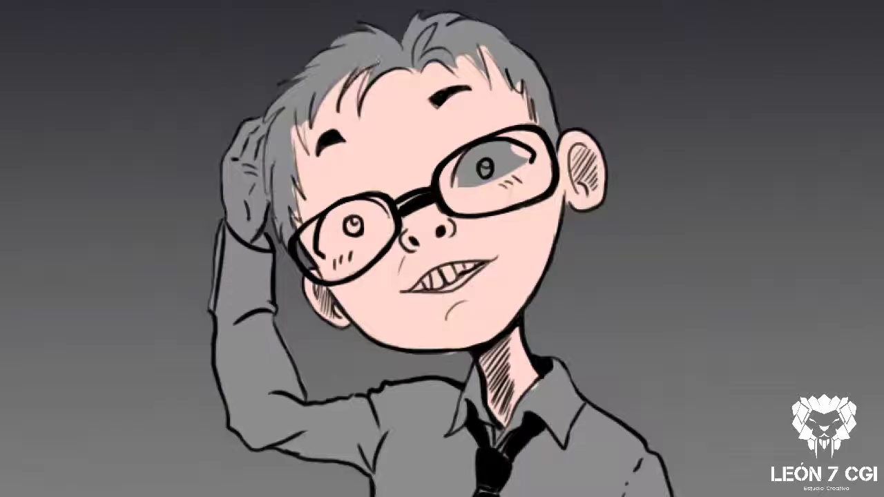
pyautogui.moveTo(369, 62); pyautogui.dragTo(360, 103)
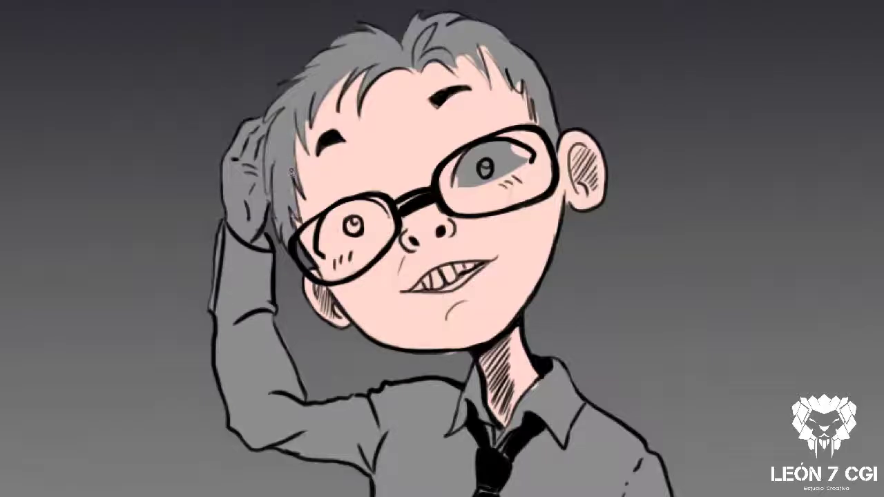
pyautogui.moveTo(532, 98); pyautogui.dragTo(536, 116)
pyautogui.moveTo(486, 84); pyautogui.dragTo(482, 68)
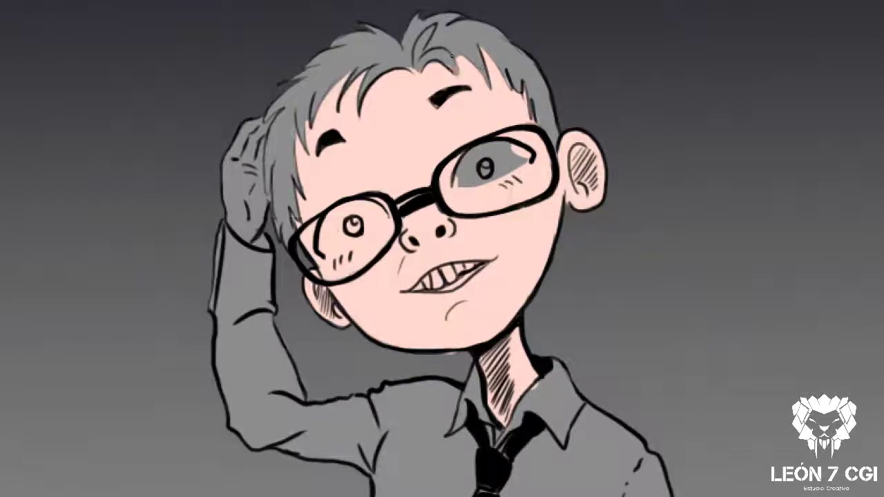
pyautogui.rightClick(390, 88)
pyautogui.click(310, 135)
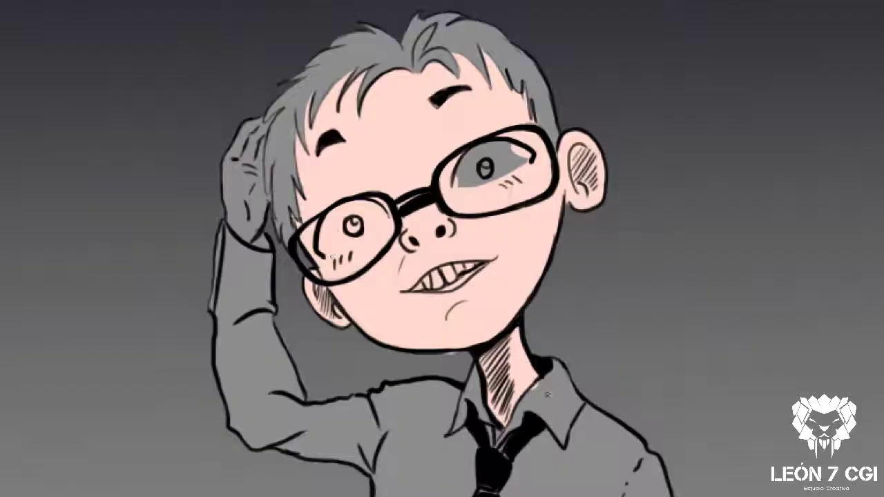
# - Paint both eyes behind the glasses white
pyautogui.rightClick(467, 175)
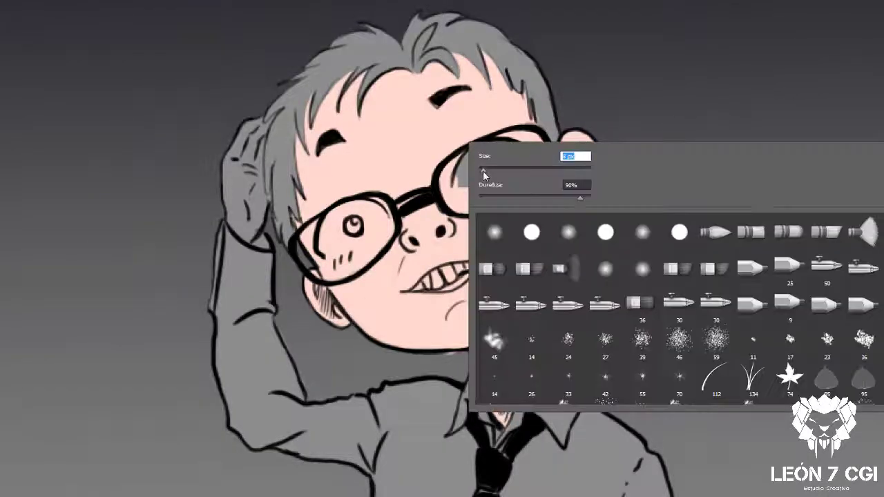
pyautogui.press('Return')
pyautogui.moveTo(352, 225)
pyautogui.mouseDown()
pyautogui.moveTo(328, 250)
pyautogui.moveTo(355, 211)
pyautogui.moveTo(373, 221)
pyautogui.moveTo(349, 240)
pyautogui.moveTo(381, 218)
pyautogui.mouseUp()
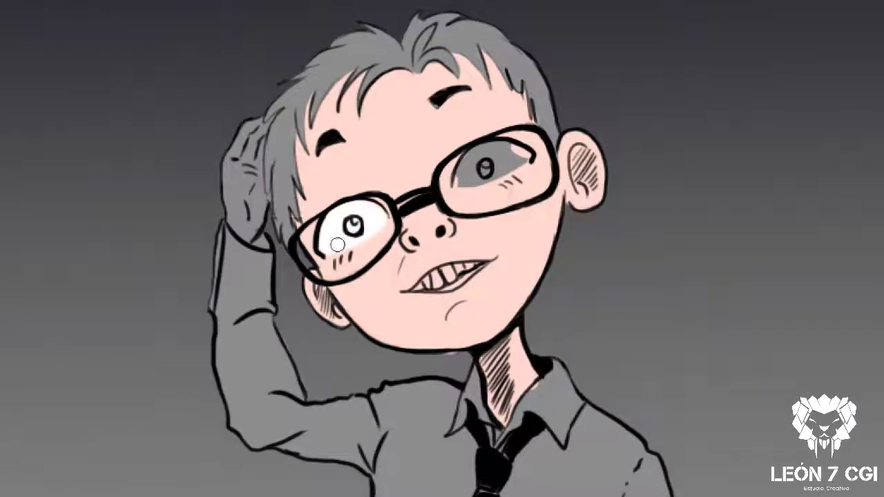
pyautogui.moveTo(452, 179)
pyautogui.mouseDown()
pyautogui.moveTo(512, 169)
pyautogui.moveTo(507, 156)
pyautogui.moveTo(465, 172)
pyautogui.mouseUp()
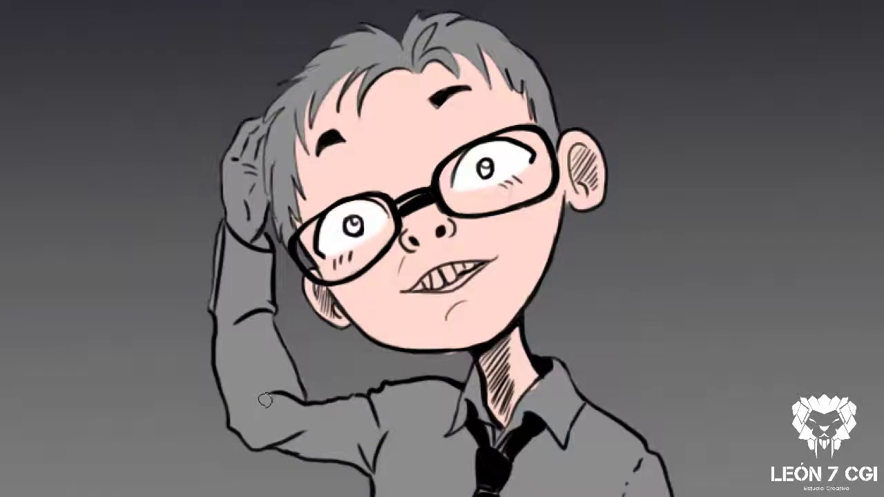
# - Paint the raised hand pink with highlights and crease shading on fingers and palm
pyautogui.rightClick(432, 245)
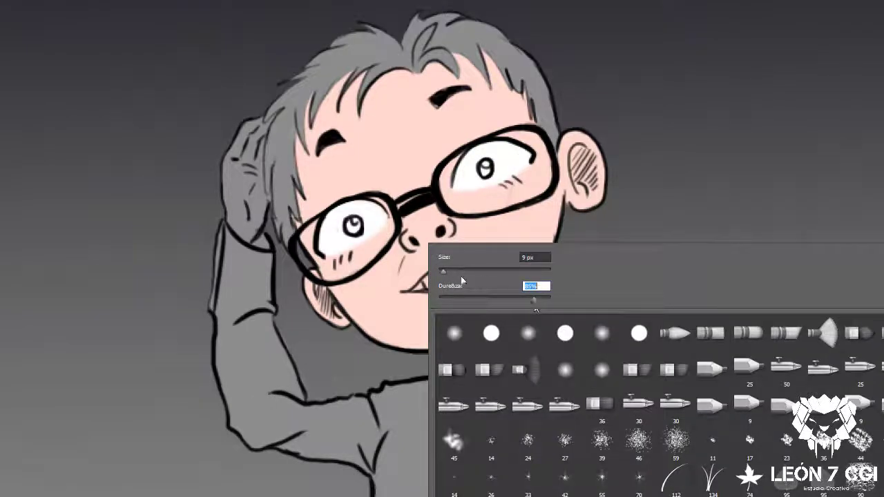
pyautogui.press('Return')
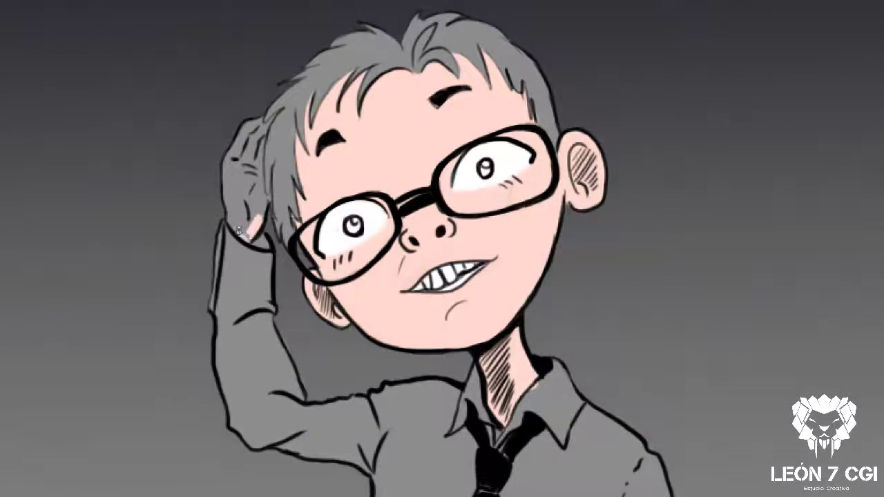
pyautogui.moveTo(239, 230)
pyautogui.mouseDown()
pyautogui.moveTo(239, 210)
pyautogui.moveTo(266, 197)
pyautogui.moveTo(261, 159)
pyautogui.moveTo(253, 197)
pyautogui.mouseUp()
pyautogui.moveTo(240, 206)
pyautogui.mouseDown()
pyautogui.moveTo(265, 119)
pyautogui.moveTo(246, 141)
pyautogui.moveTo(264, 118)
pyautogui.mouseUp()
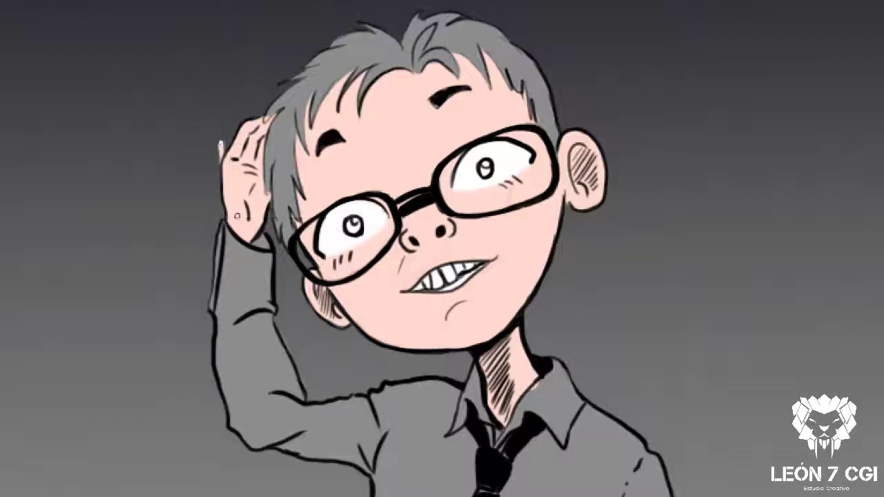
pyautogui.moveTo(225, 146); pyautogui.dragTo(243, 217)
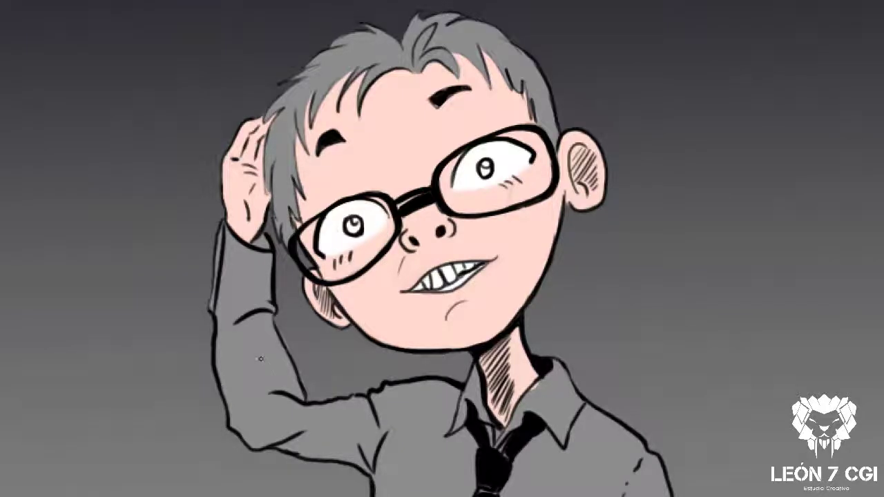
# - Choose a darker brownish pink as the skin shading colour
pyautogui.click(558, 146)
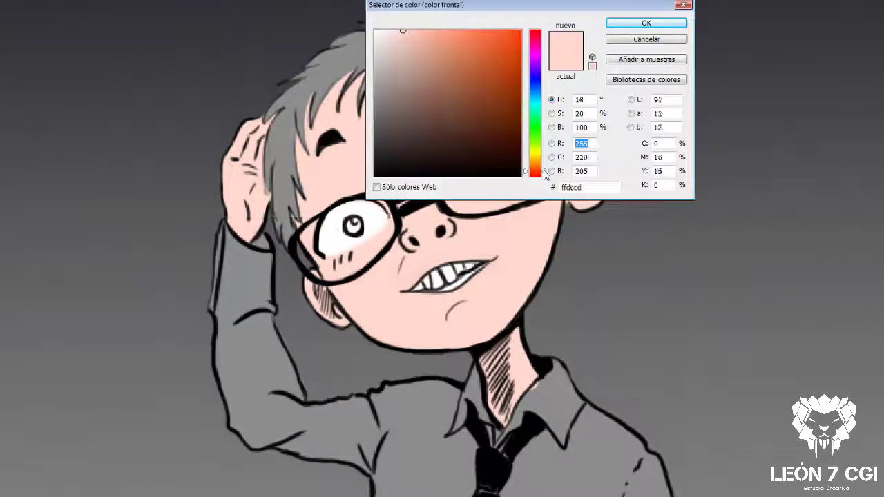
pyautogui.click(434, 43)
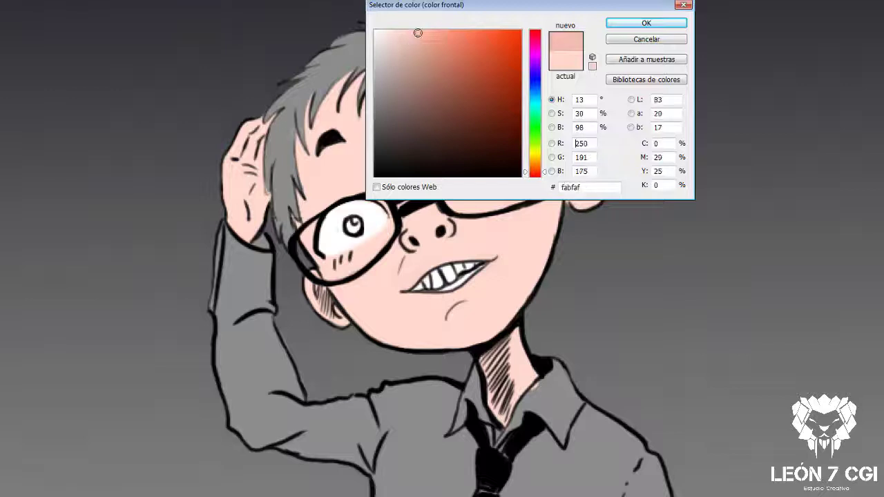
pyautogui.moveTo(433, 42); pyautogui.dragTo(430, 40)
pyautogui.click(646, 22)
pyautogui.rightClick(509, 200)
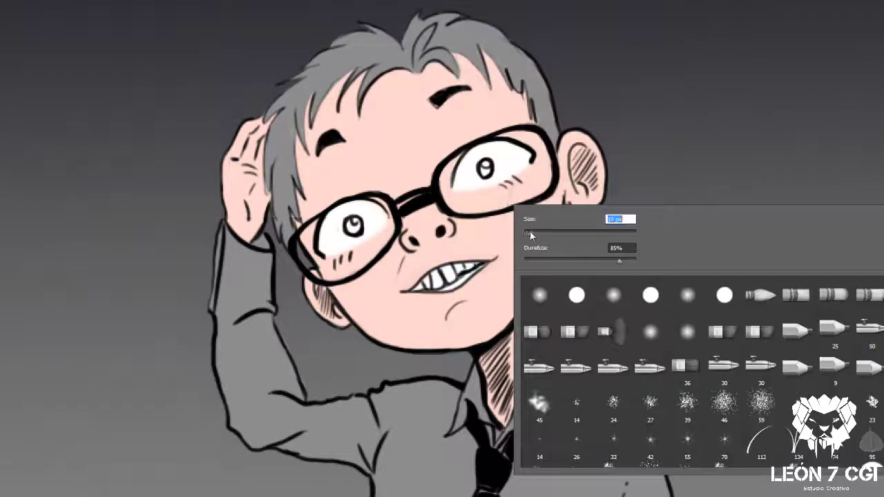
pyautogui.click(482, 257)
pyautogui.moveTo(504, 47); pyautogui.dragTo(447, 74)
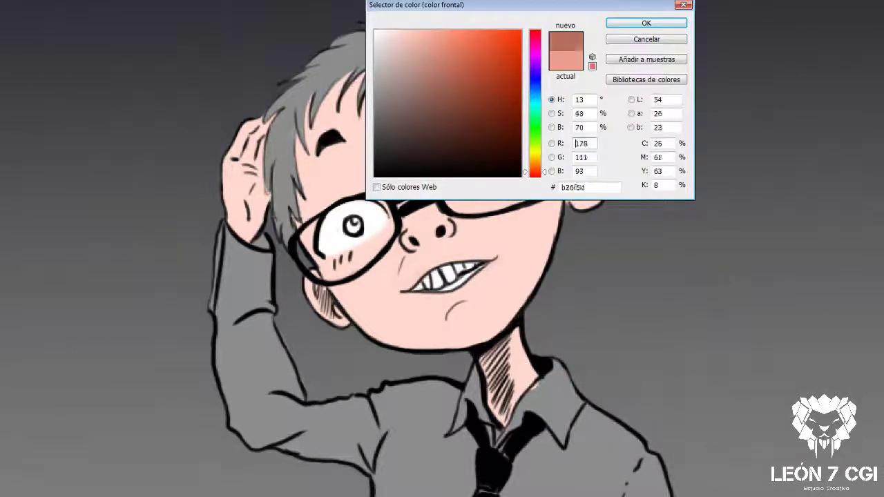
pyautogui.moveTo(544, 174); pyautogui.dragTo(544, 170)
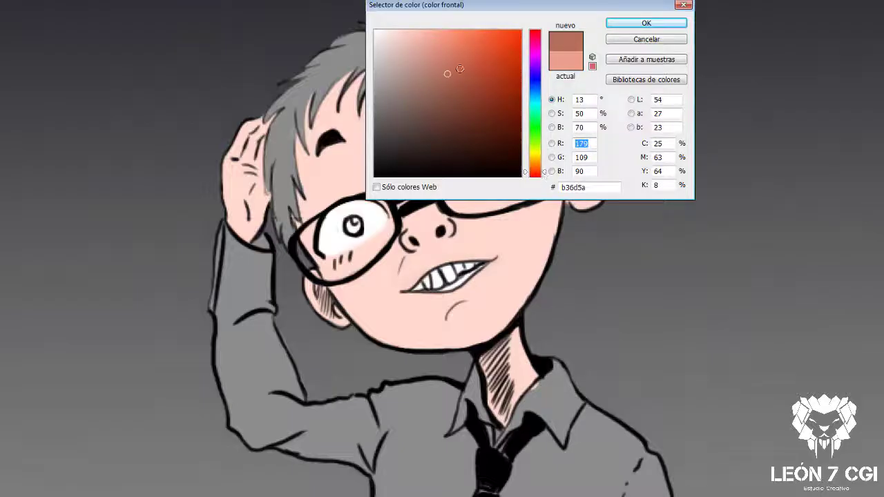
pyautogui.click(647, 23)
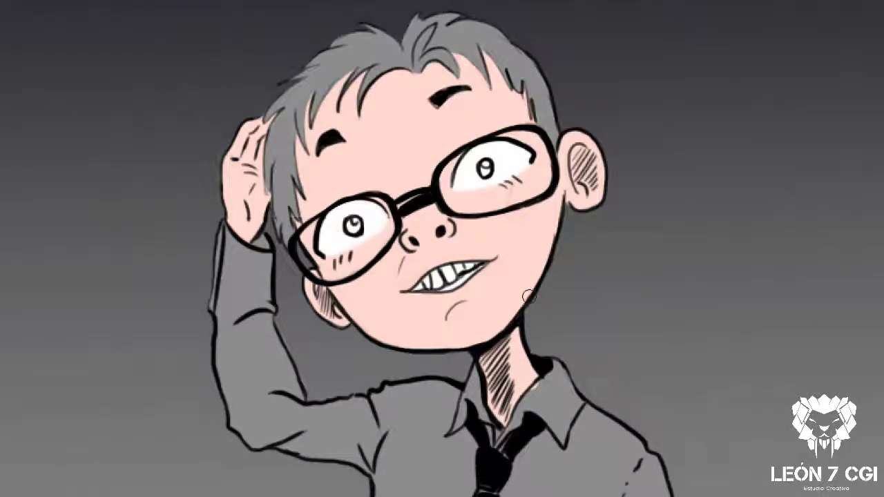
# - Shade the right cheek, jaw and neck with the darker pink
pyautogui.moveTo(530, 297)
pyautogui.mouseDown()
pyautogui.moveTo(552, 211)
pyautogui.moveTo(519, 304)
pyautogui.mouseUp()
pyautogui.moveTo(539, 252); pyautogui.dragTo(525, 297)
pyautogui.moveTo(549, 221)
pyautogui.mouseDown()
pyautogui.moveTo(499, 327)
pyautogui.moveTo(400, 342)
pyautogui.mouseUp()
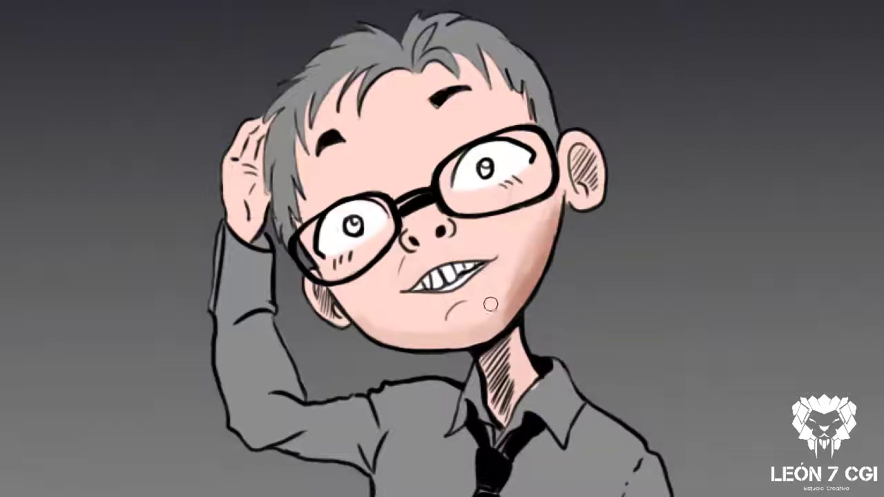
pyautogui.moveTo(490, 304); pyautogui.dragTo(514, 366)
pyautogui.moveTo(512, 331); pyautogui.dragTo(529, 393)
pyautogui.keyDown('alt'); pyautogui.click(512, 366); pyautogui.keyUp('alt')
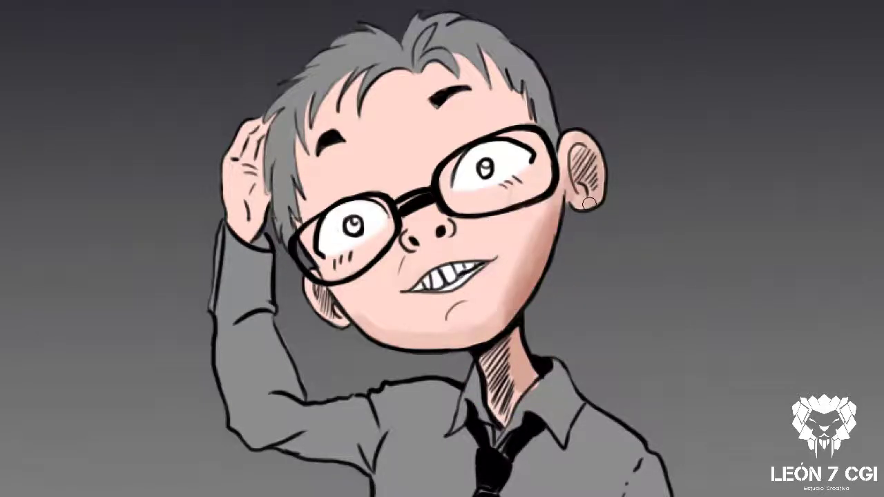
# - With a softer brush, deepen the jaw shading and the blush under both lenses
pyautogui.rightClick(421, 304)
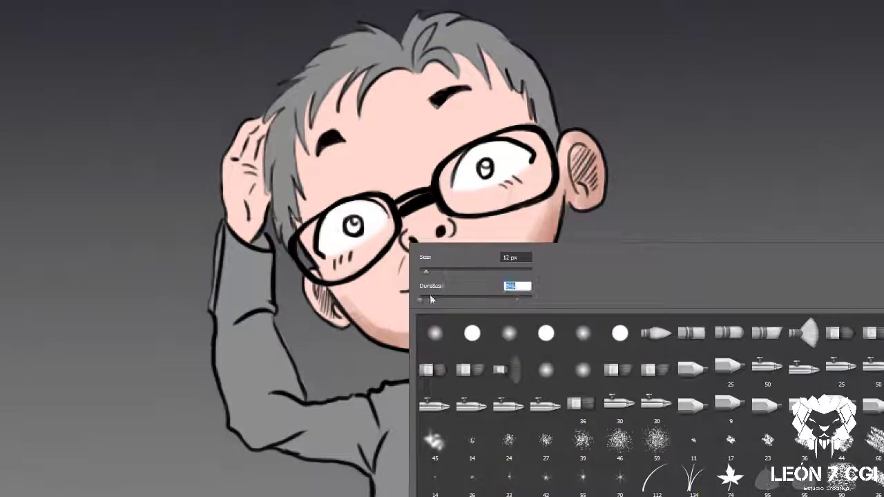
pyautogui.doubleClick(432, 330)
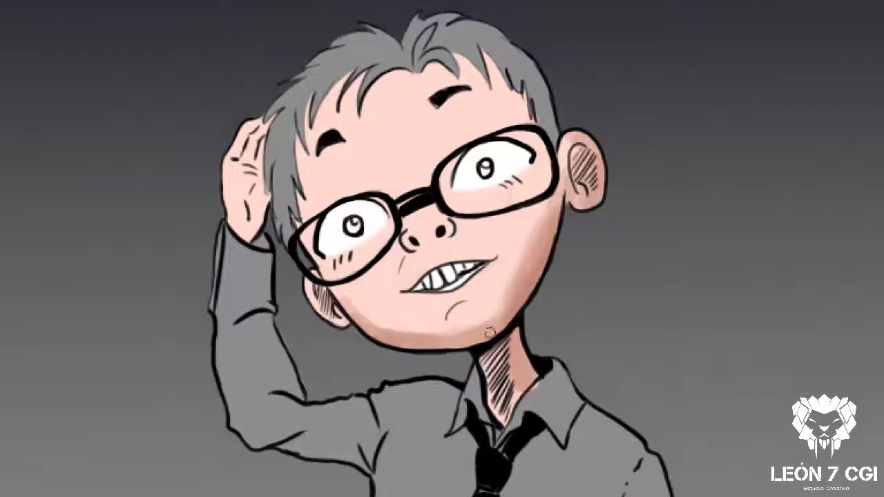
pyautogui.keyDown('alt'); pyautogui.click(504, 356); pyautogui.keyUp('alt')
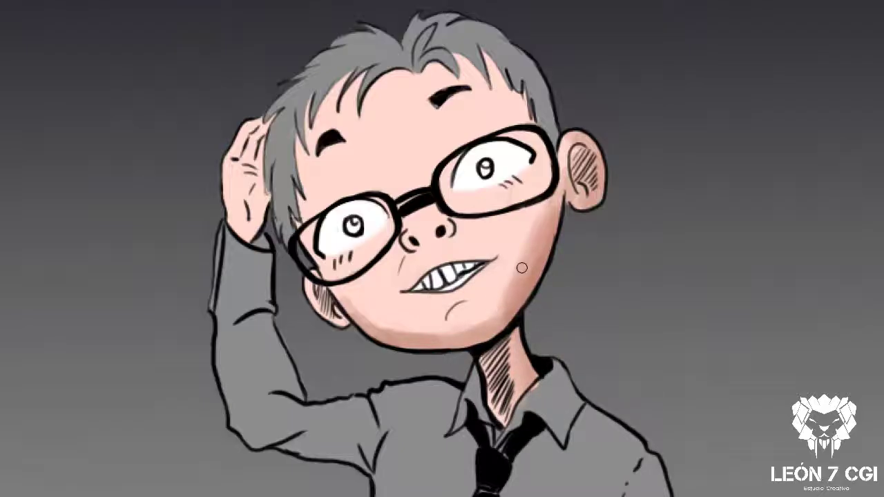
pyautogui.moveTo(531, 263)
pyautogui.mouseDown()
pyautogui.moveTo(400, 328)
pyautogui.moveTo(369, 311)
pyautogui.moveTo(458, 302)
pyautogui.moveTo(485, 326)
pyautogui.moveTo(484, 302)
pyautogui.moveTo(466, 304)
pyautogui.moveTo(460, 325)
pyautogui.moveTo(490, 279)
pyautogui.mouseUp()
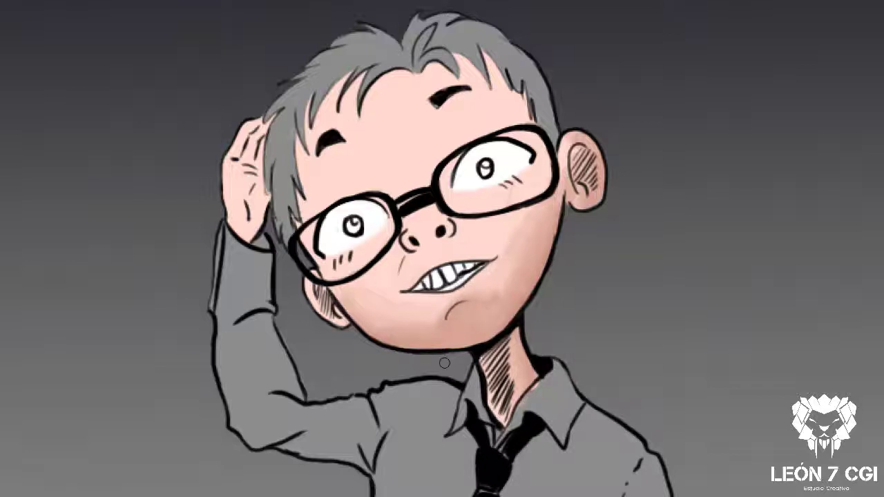
pyautogui.moveTo(550, 227); pyautogui.dragTo(511, 198)
pyautogui.moveTo(449, 183); pyautogui.dragTo(535, 152)
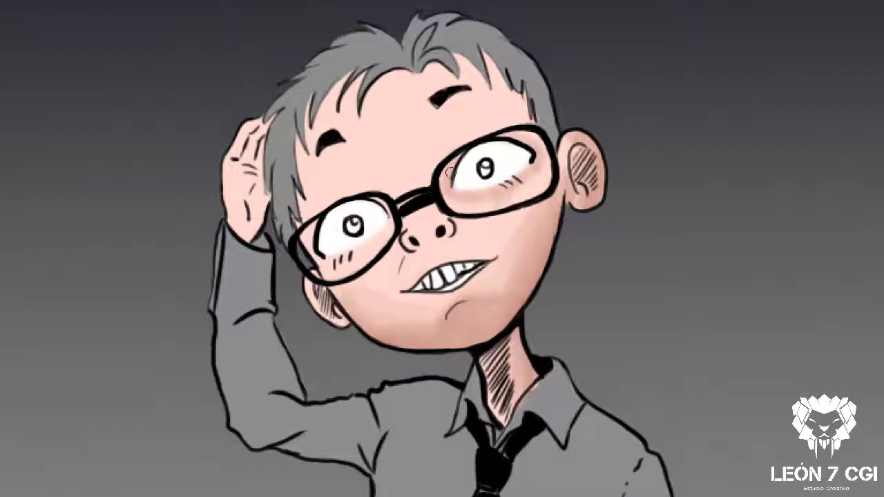
pyautogui.moveTo(449, 173)
pyautogui.mouseDown()
pyautogui.moveTo(385, 232)
pyautogui.moveTo(410, 247)
pyautogui.mouseUp()
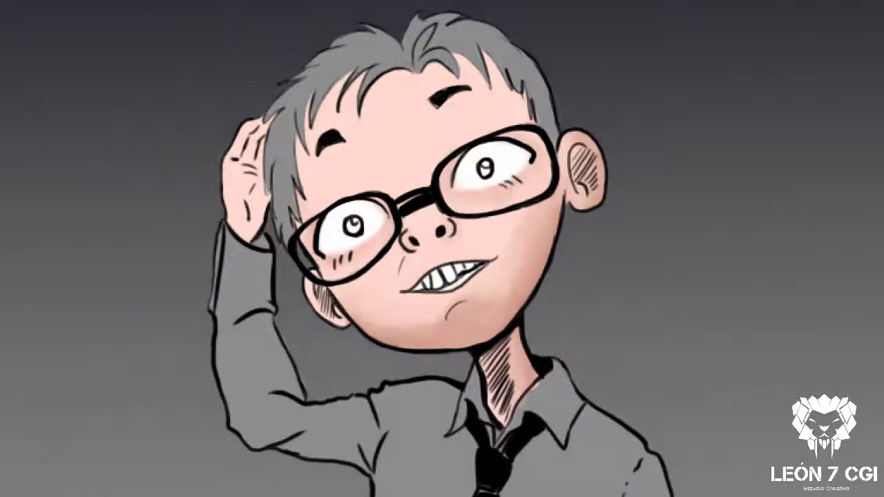
# - Shade the forehead, temple, left jaw and beside the mouth, undoing a stray glow
pyautogui.rightClick(320, 140)
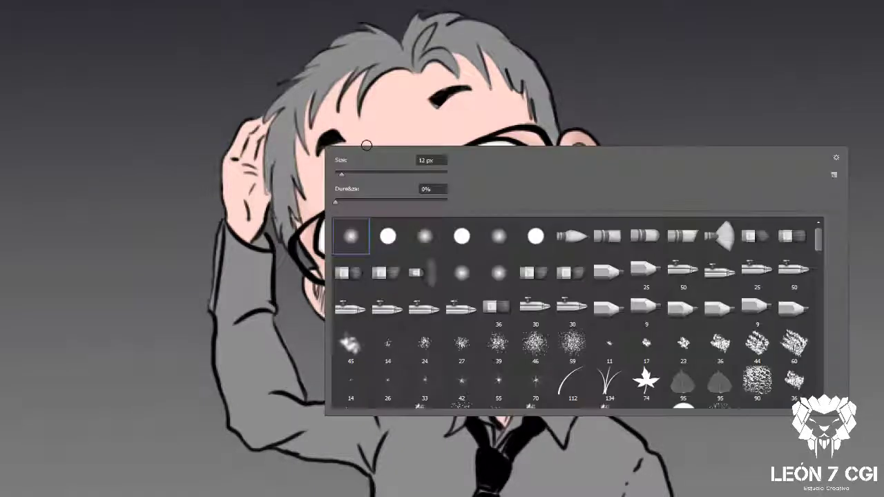
pyautogui.press('Escape')
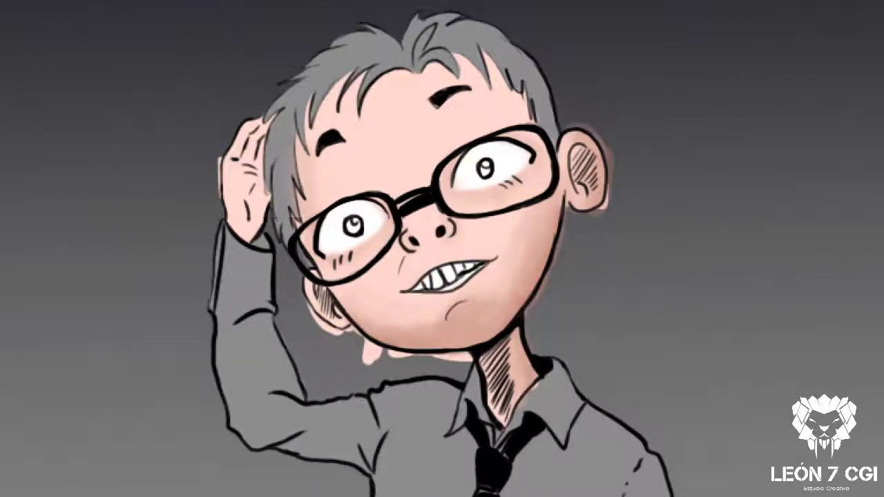
pyautogui.moveTo(346, 124)
pyautogui.mouseDown()
pyautogui.moveTo(442, 62)
pyautogui.moveTo(331, 124)
pyautogui.moveTo(304, 183)
pyautogui.mouseUp()
pyautogui.moveTo(505, 90); pyautogui.dragTo(525, 121)
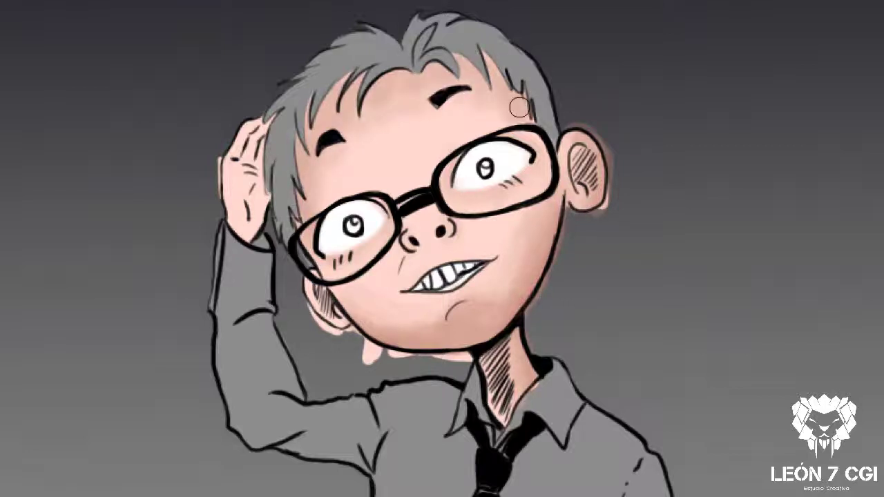
pyautogui.moveTo(532, 90); pyautogui.dragTo(359, 87)
pyautogui.moveTo(311, 284); pyautogui.dragTo(332, 328)
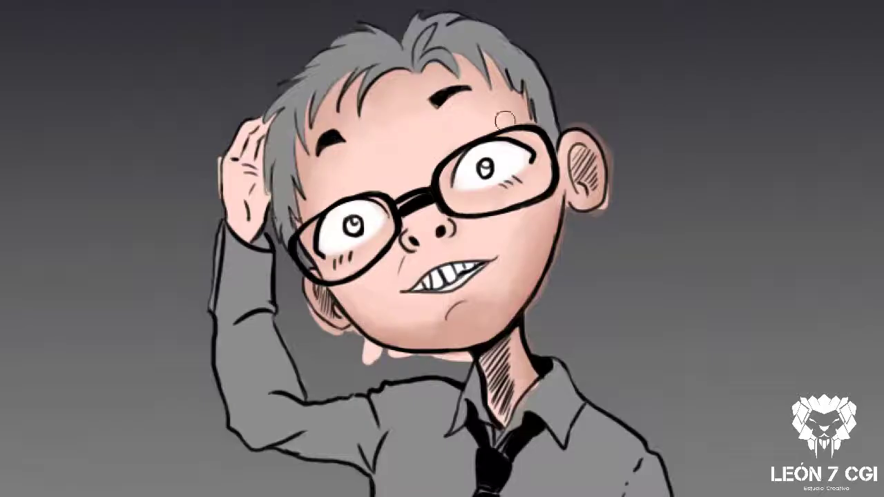
pyautogui.moveTo(518, 304)
pyautogui.mouseDown()
pyautogui.moveTo(515, 239)
pyautogui.moveTo(352, 293)
pyautogui.mouseUp()
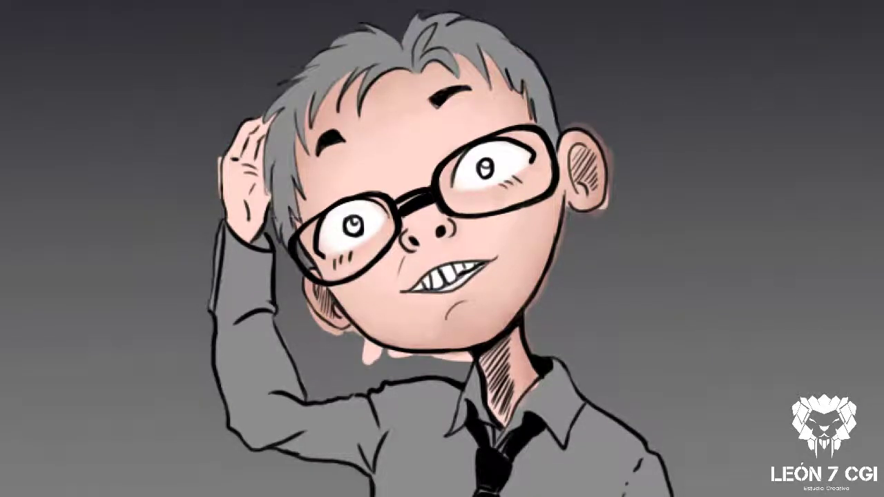
pyautogui.hotkey('ctrl', 'z')
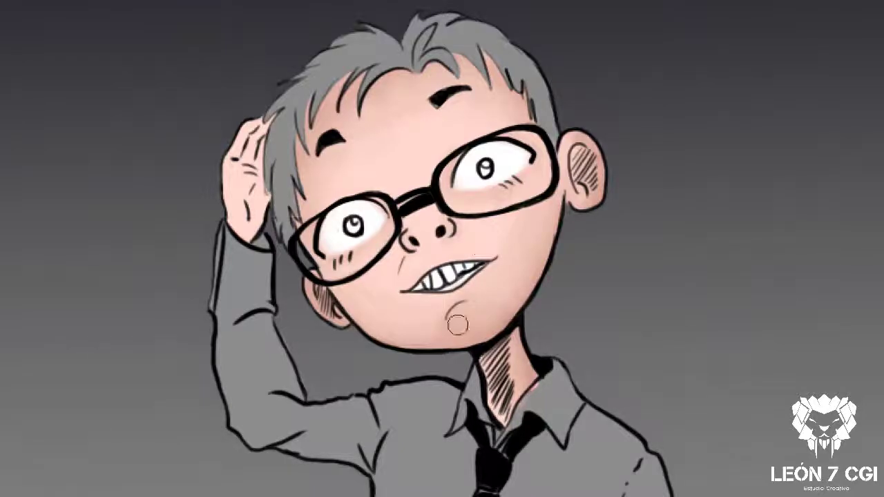
# - Add hatching strokes on the raised hand, wrist and nearby hair edge
pyautogui.moveTo(235, 166); pyautogui.dragTo(228, 207)
pyautogui.moveTo(241, 131)
pyautogui.mouseDown()
pyautogui.moveTo(233, 223)
pyautogui.moveTo(259, 239)
pyautogui.moveTo(266, 201)
pyautogui.moveTo(277, 197)
pyautogui.mouseUp()
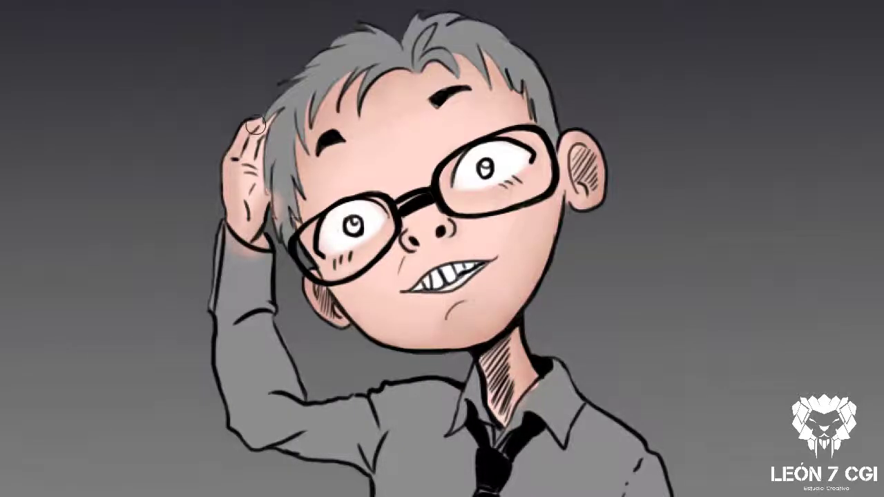
pyautogui.moveTo(255, 125)
pyautogui.mouseDown()
pyautogui.moveTo(273, 172)
pyautogui.moveTo(266, 239)
pyautogui.mouseUp()
pyautogui.moveTo(275, 199); pyautogui.dragTo(276, 223)
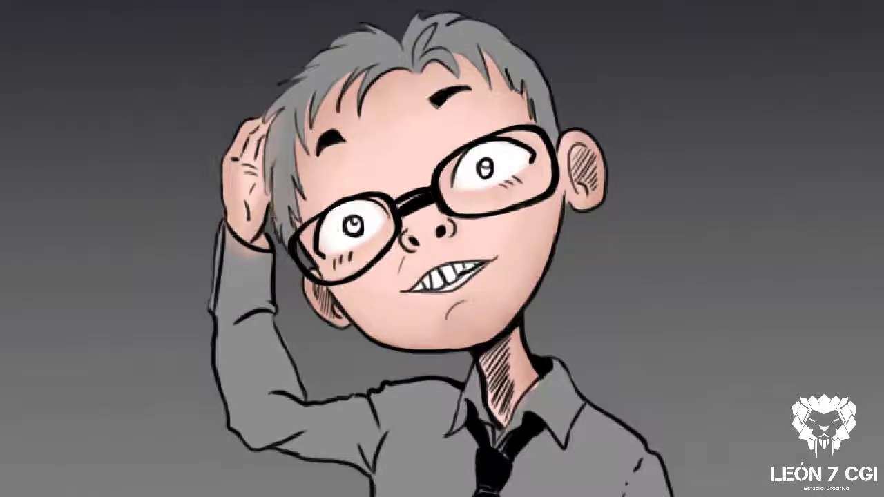
pyautogui.moveTo(244, 246); pyautogui.dragTo(266, 238)
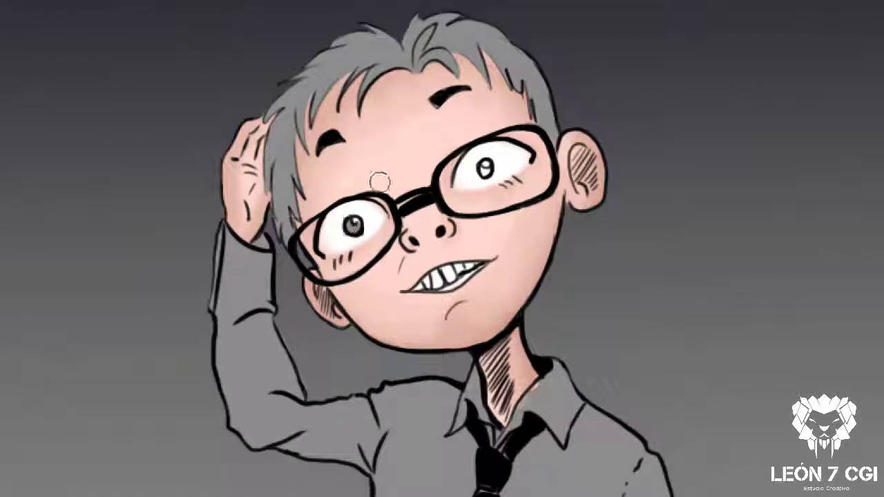
# - Adjust the brush size and hardness for painting the pupils
pyautogui.rightClick(422, 204)
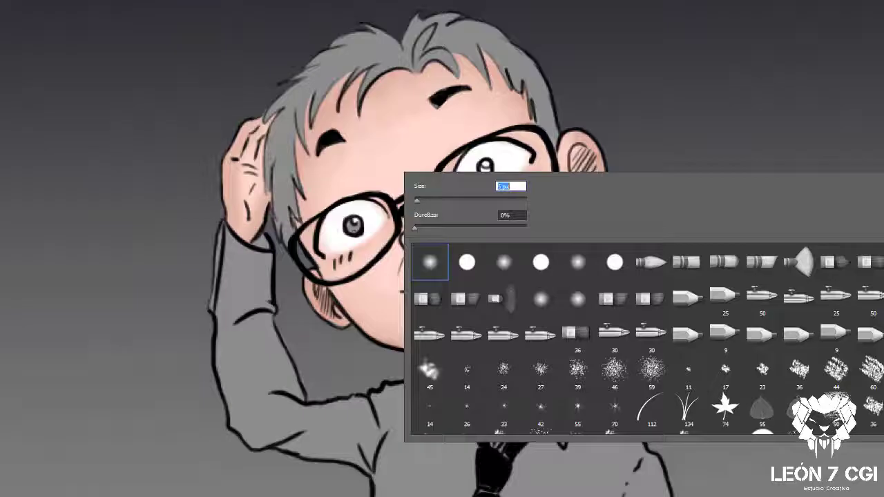
pyautogui.click(352, 226)
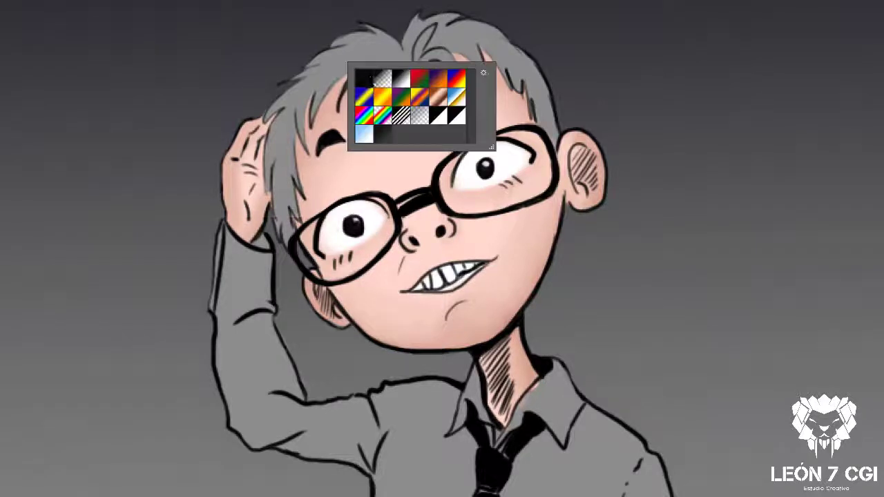
# - Choose an orange paint colour and a soft round brush
pyautogui.moveTo(537, 169); pyautogui.dragTo(541, 164)
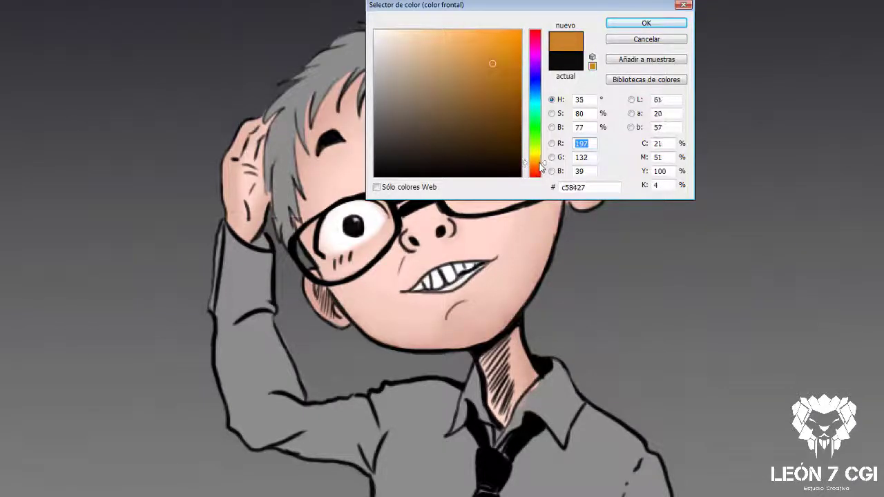
pyautogui.click(462, 46)
pyautogui.click(622, 24)
pyautogui.press('Escape')
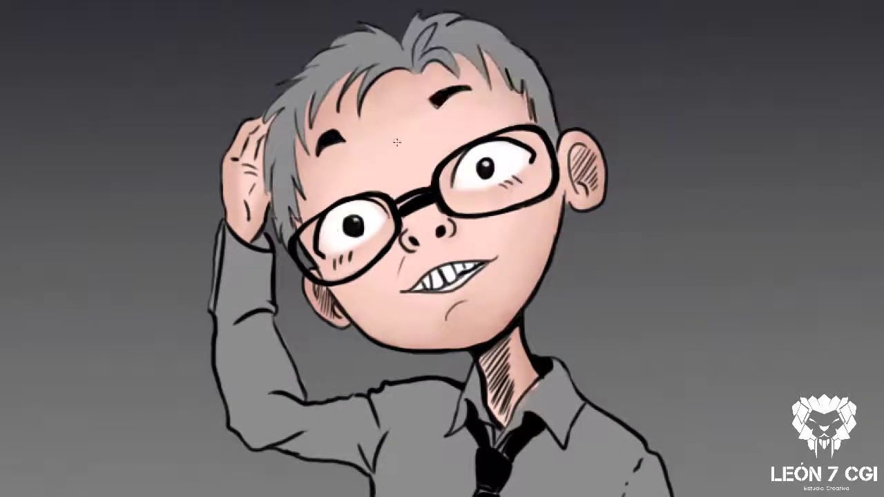
pyautogui.rightClick(397, 65)
# - Paint the top and right side of the hair orange down toward the ear
pyautogui.moveTo(366, 54)
pyautogui.mouseDown()
pyautogui.moveTo(307, 100)
pyautogui.moveTo(302, 134)
pyautogui.mouseUp()
pyautogui.moveTo(452, 72)
pyautogui.mouseDown()
pyautogui.moveTo(484, 35)
pyautogui.moveTo(497, 34)
pyautogui.mouseUp()
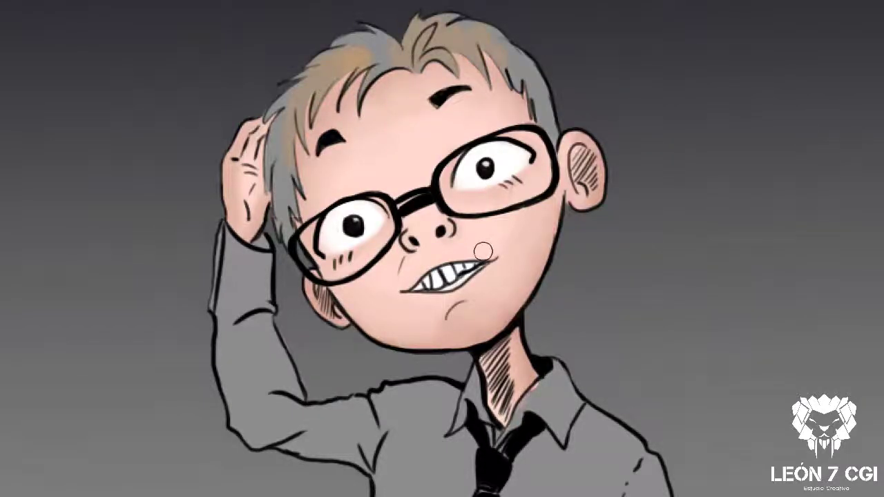
pyautogui.moveTo(490, 86); pyautogui.dragTo(525, 31)
pyautogui.moveTo(518, 69); pyautogui.dragTo(552, 135)
pyautogui.moveTo(539, 87); pyautogui.dragTo(553, 138)
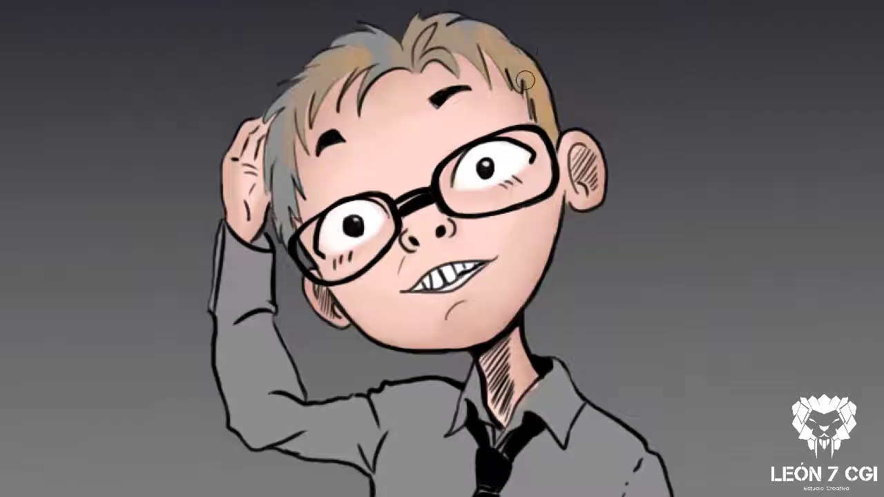
pyautogui.moveTo(518, 55); pyautogui.dragTo(549, 114)
pyautogui.moveTo(515, 82); pyautogui.dragTo(494, 34)
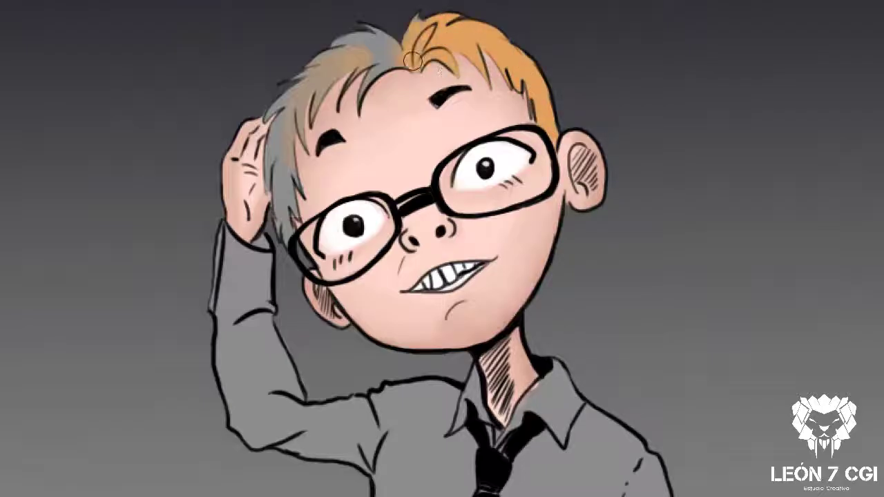
# - Paint the left side of the hair orange
pyautogui.moveTo(304, 70)
pyautogui.mouseDown()
pyautogui.moveTo(273, 145)
pyautogui.moveTo(287, 235)
pyautogui.mouseUp()
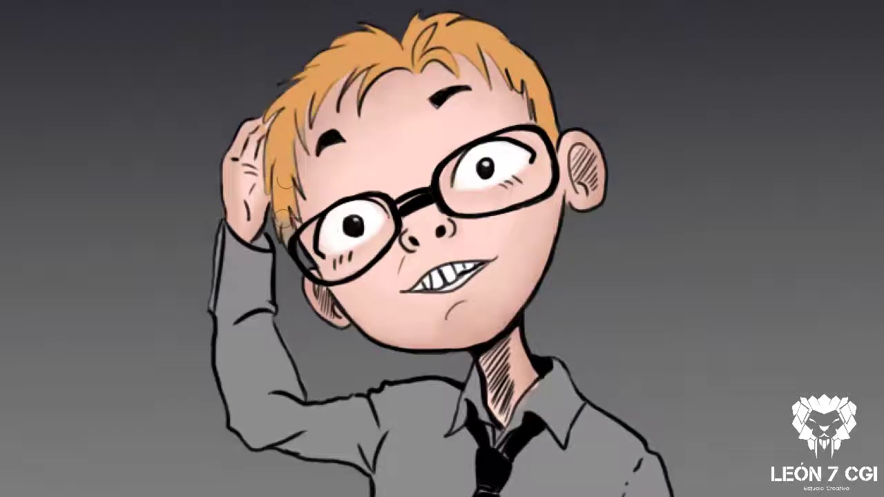
pyautogui.moveTo(283, 180); pyautogui.dragTo(293, 256)
pyautogui.moveTo(290, 97); pyautogui.dragTo(274, 123)
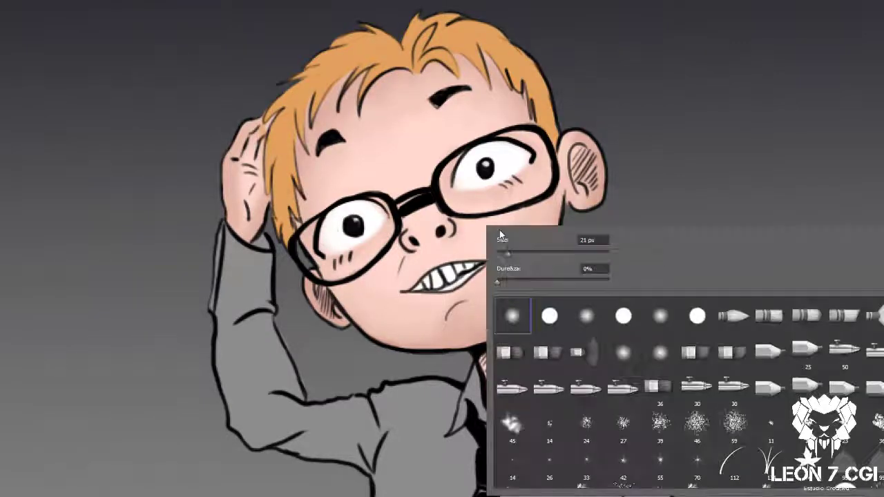
pyautogui.rightClick(379, 283)
pyautogui.press('Return')
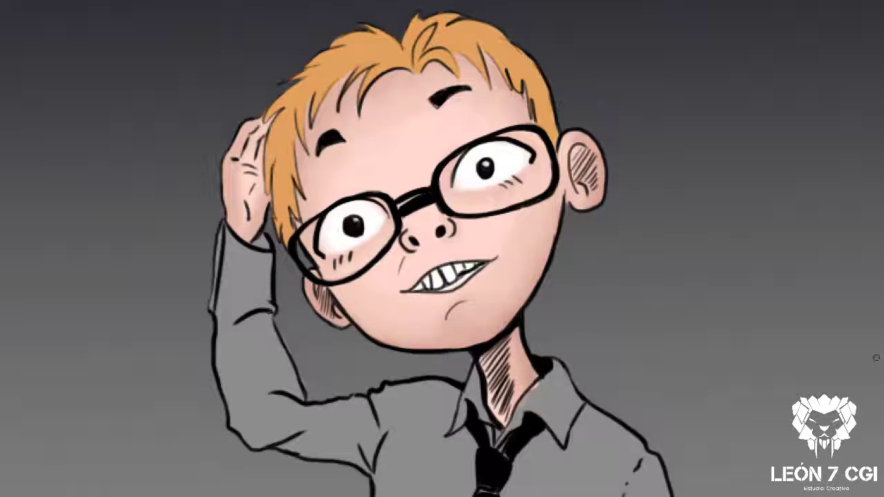
# - Pick a light blue paint colour and paint the lower sleeve and arm
pyautogui.rightClick(453, 247)
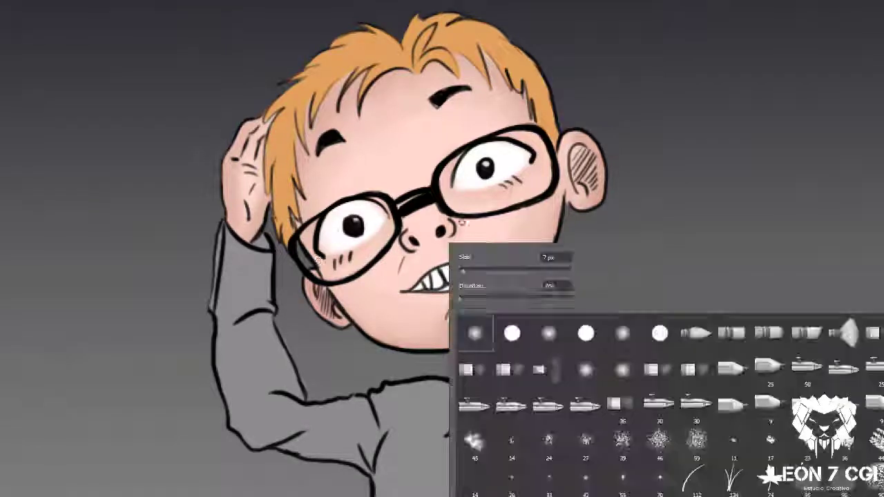
pyautogui.press('Escape')
pyautogui.moveTo(526, 104); pyautogui.dragTo(535, 86)
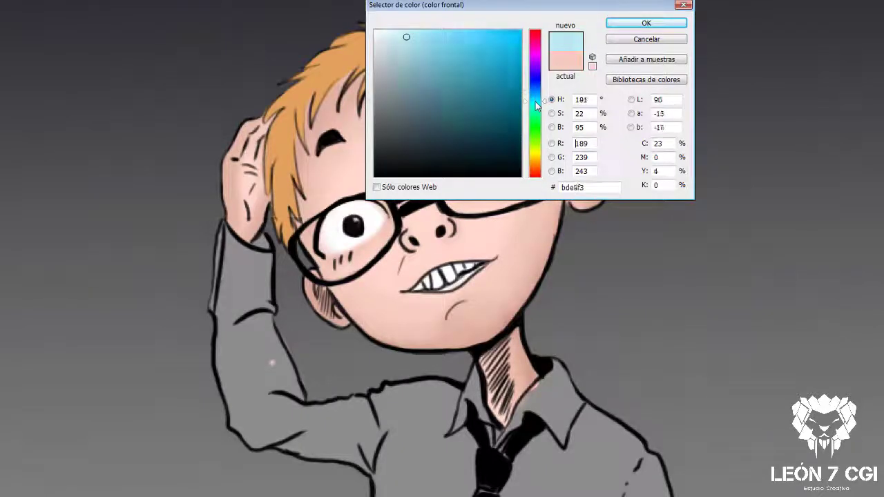
pyautogui.press('Return')
pyautogui.rightClick(489, 245)
pyautogui.press('Return')
pyautogui.moveTo(401, 484)
pyautogui.mouseDown()
pyautogui.moveTo(394, 456)
pyautogui.moveTo(318, 439)
pyautogui.moveTo(257, 351)
pyautogui.moveTo(238, 273)
pyautogui.moveTo(405, 395)
pyautogui.moveTo(458, 476)
pyautogui.mouseUp()
# - Enlarge the brush and paint the shirt front and right side light blue
pyautogui.rightClick(556, 262)
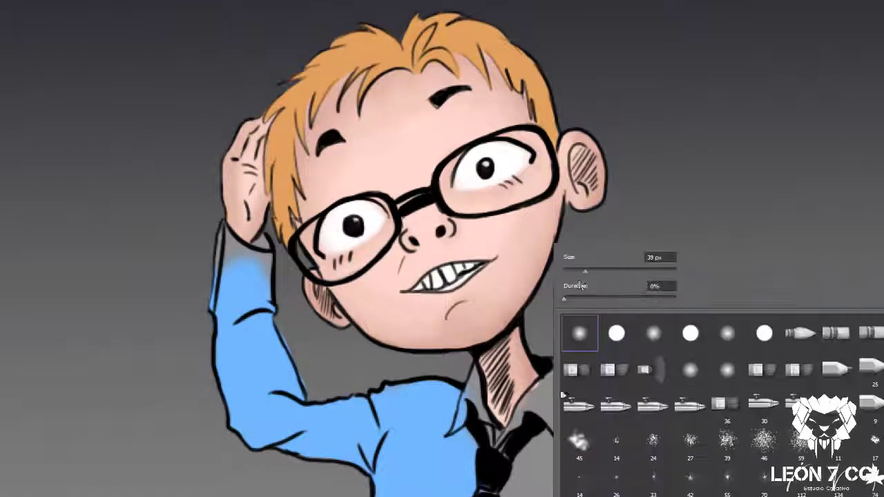
pyautogui.moveTo(650, 255); pyautogui.dragTo(673, 255)
pyautogui.press('Return')
pyautogui.moveTo(512, 490); pyautogui.dragTo(594, 442)
pyautogui.moveTo(594, 491)
pyautogui.mouseDown()
pyautogui.moveTo(656, 469)
pyautogui.moveTo(642, 449)
pyautogui.moveTo(590, 442)
pyautogui.mouseUp()
# - With a smaller brush, paint the collar blue and even out the upper sleeve
pyautogui.rightClick(547, 404)
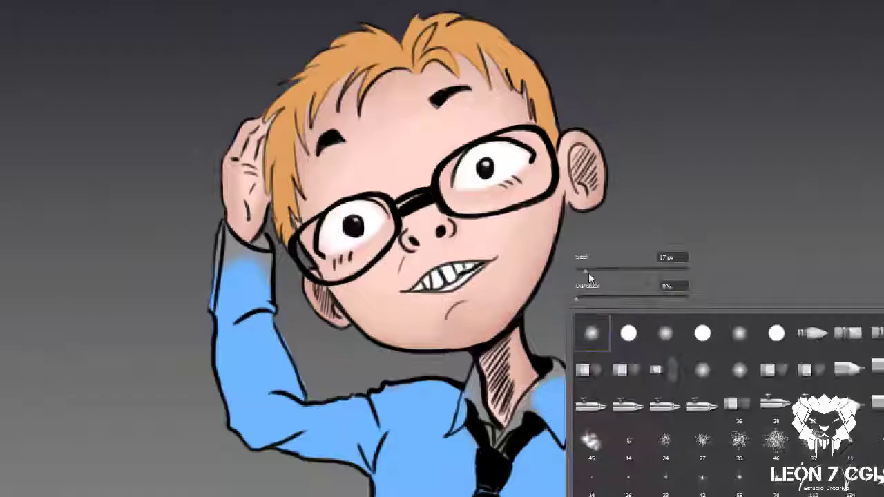
pyautogui.moveTo(589, 273); pyautogui.dragTo(601, 272)
pyautogui.press('Return')
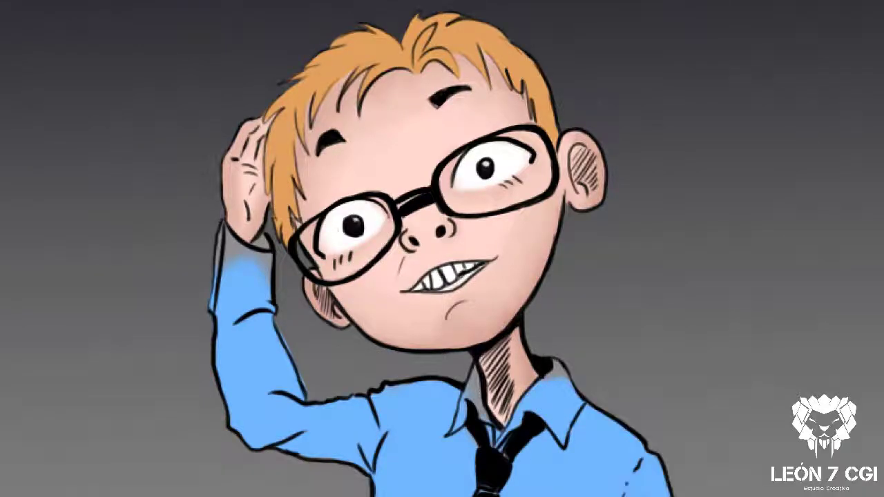
pyautogui.moveTo(483, 419); pyautogui.dragTo(470, 371)
pyautogui.rightClick(555, 380)
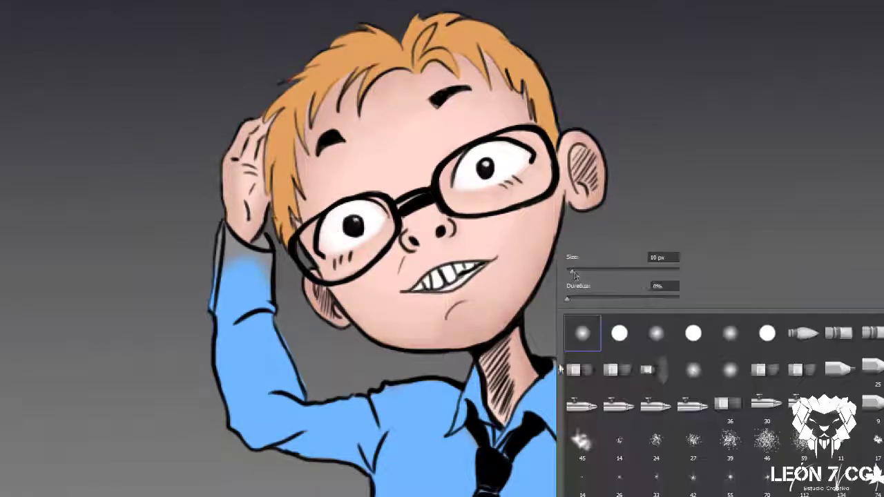
pyautogui.press('Return')
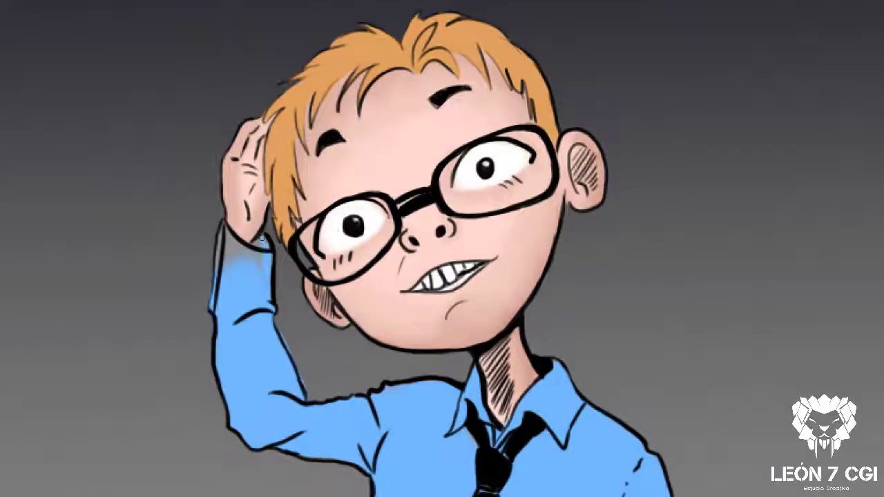
pyautogui.moveTo(253, 244); pyautogui.dragTo(226, 265)
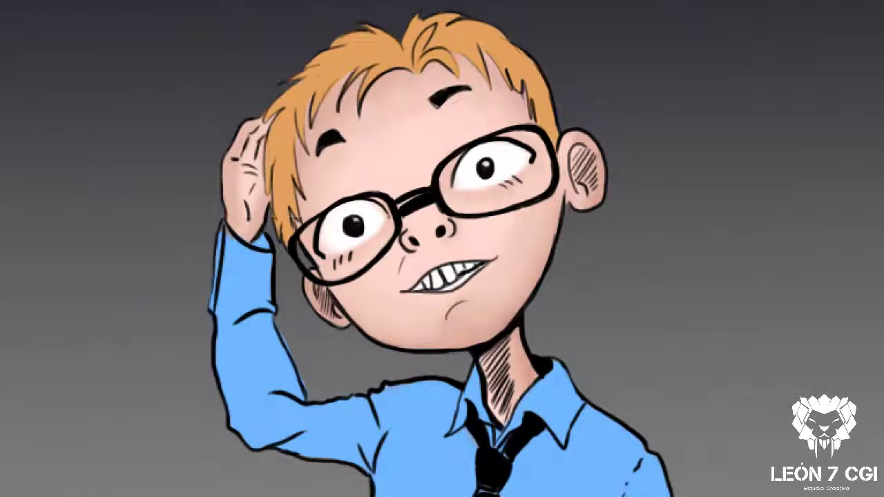
# - Choose a darker blue shading colour and a small soft brush
pyautogui.moveTo(487, 75); pyautogui.dragTo(451, 78)
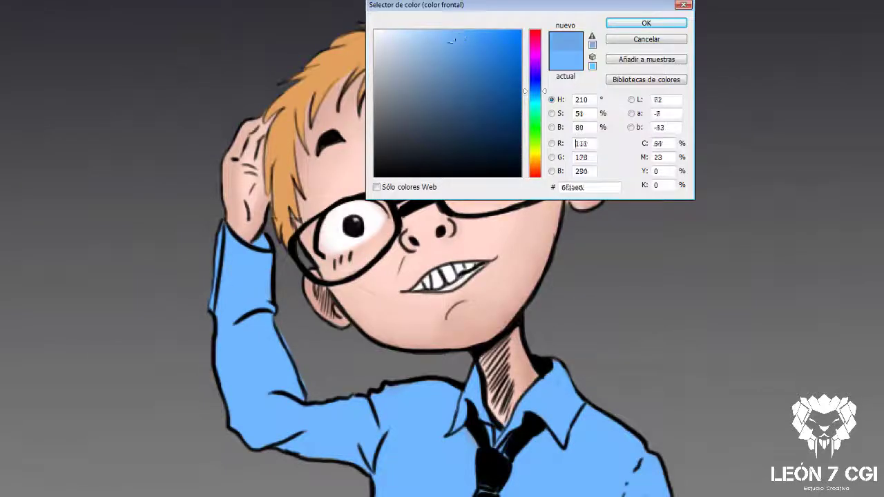
pyautogui.moveTo(525, 96); pyautogui.dragTo(523, 86)
pyautogui.click(465, 93)
pyautogui.press('Return')
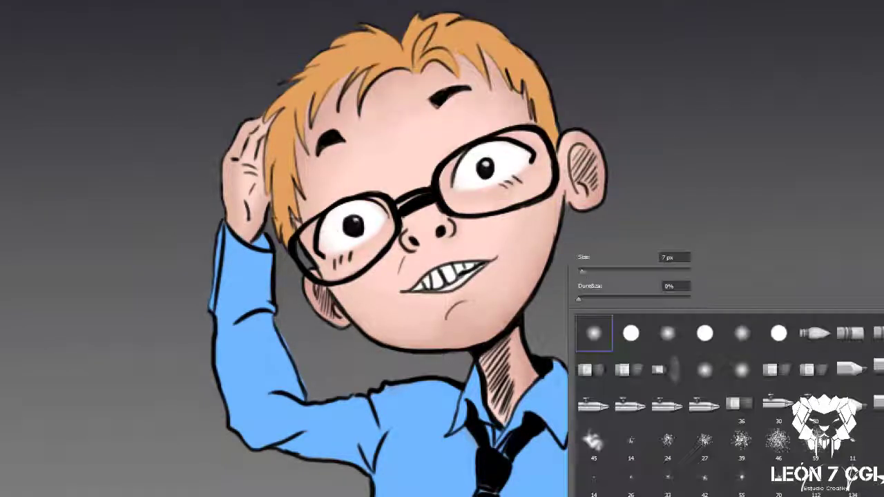
pyautogui.rightClick(580, 275)
pyautogui.press('Return')
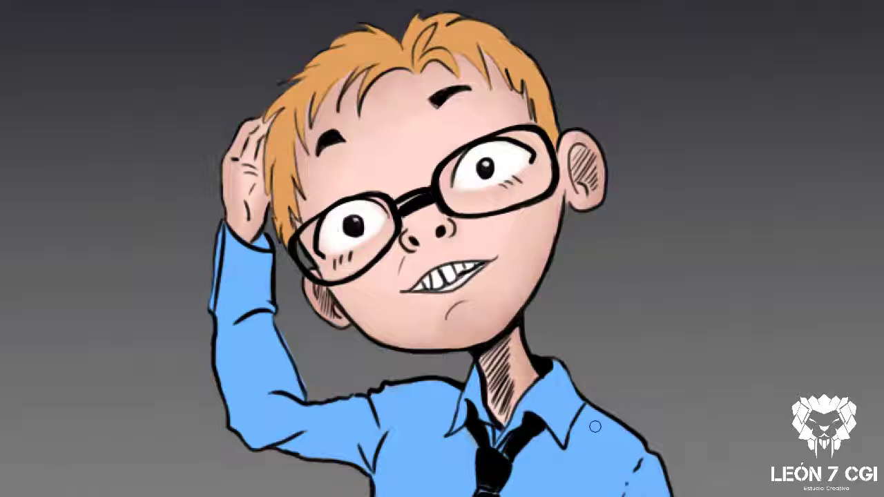
# - Shade the shirt's right side, shoulder, raised arm underside and forearm edge darker blue
pyautogui.moveTo(587, 406); pyautogui.dragTo(638, 456)
pyautogui.moveTo(620, 420); pyautogui.dragTo(662, 478)
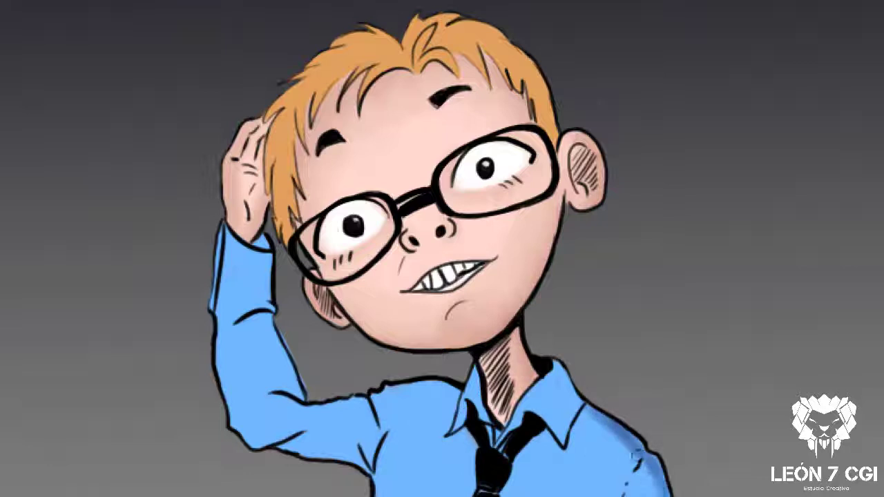
pyautogui.moveTo(444, 392)
pyautogui.mouseDown()
pyautogui.moveTo(276, 406)
pyautogui.moveTo(279, 325)
pyautogui.mouseUp()
pyautogui.moveTo(290, 373)
pyautogui.mouseDown()
pyautogui.moveTo(257, 313)
pyautogui.moveTo(259, 239)
pyautogui.moveTo(248, 230)
pyautogui.moveTo(257, 308)
pyautogui.moveTo(289, 379)
pyautogui.mouseUp()
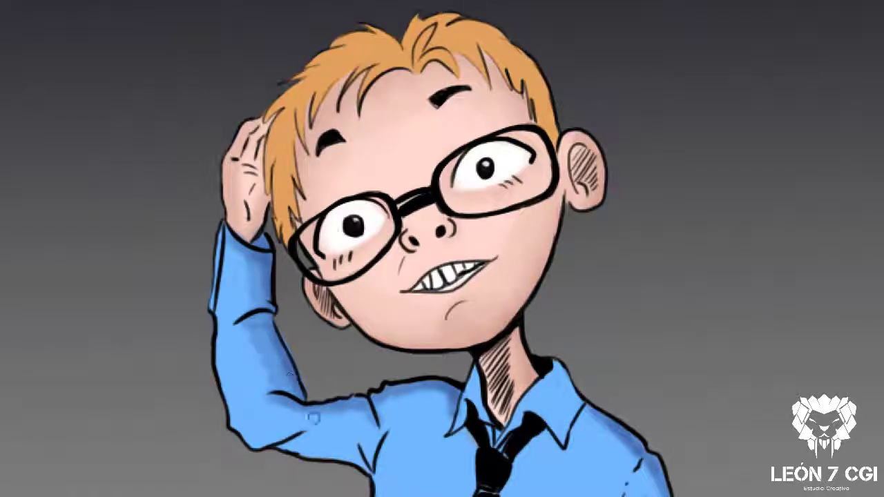
pyautogui.moveTo(314, 418)
pyautogui.mouseDown()
pyautogui.moveTo(365, 416)
pyautogui.moveTo(290, 420)
pyautogui.moveTo(446, 406)
pyautogui.mouseUp()
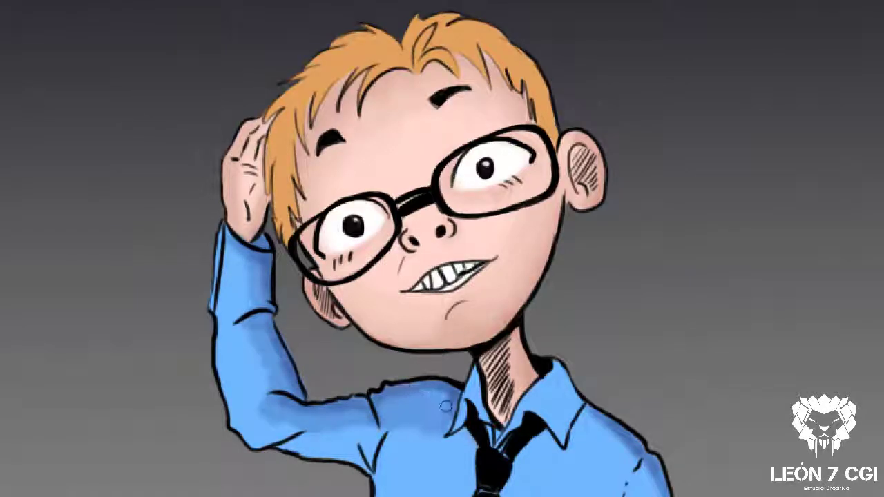
pyautogui.moveTo(570, 413)
pyautogui.mouseDown()
pyautogui.moveTo(622, 477)
pyautogui.moveTo(653, 494)
pyautogui.mouseUp()
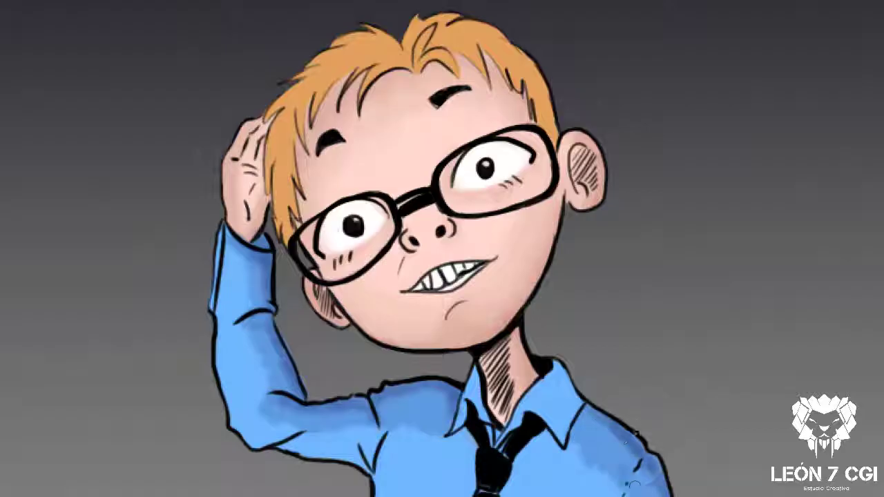